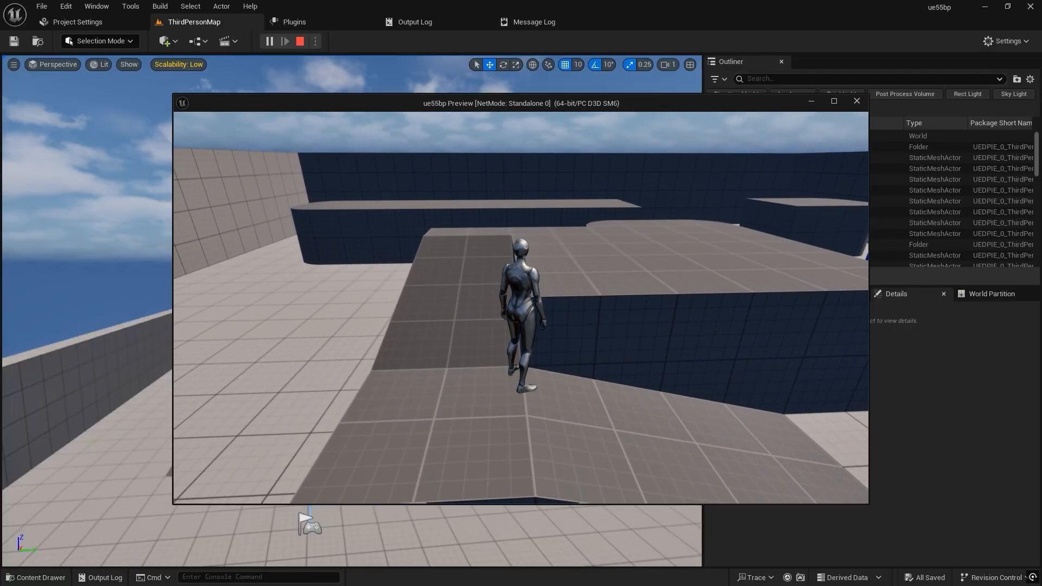
# Playtest the third-person level by running and jumping the character around the ramps and blocks, and end the preview session
pyautogui.press('w')
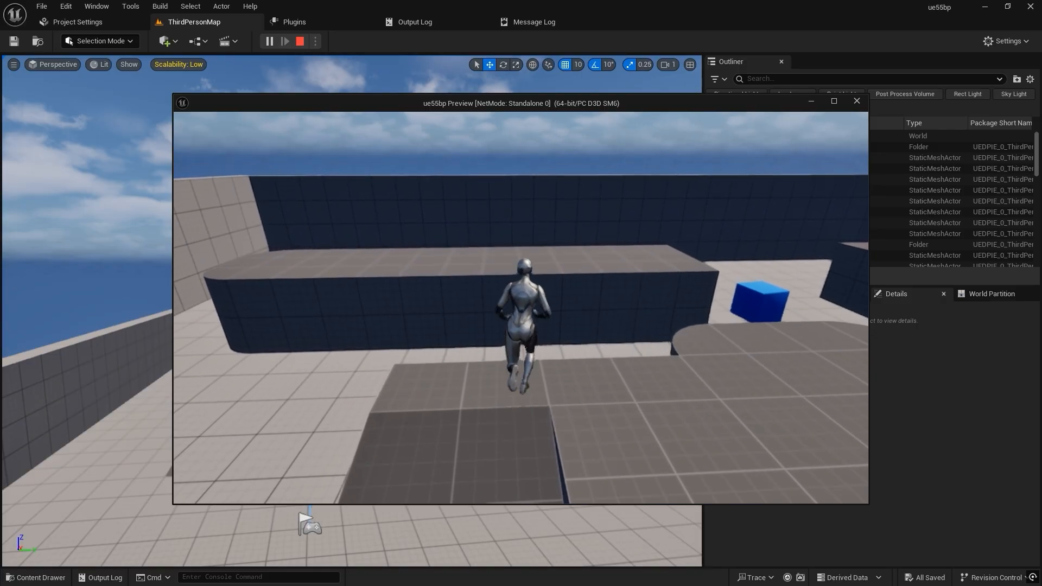
pyautogui.press('space')
pyautogui.press('w')
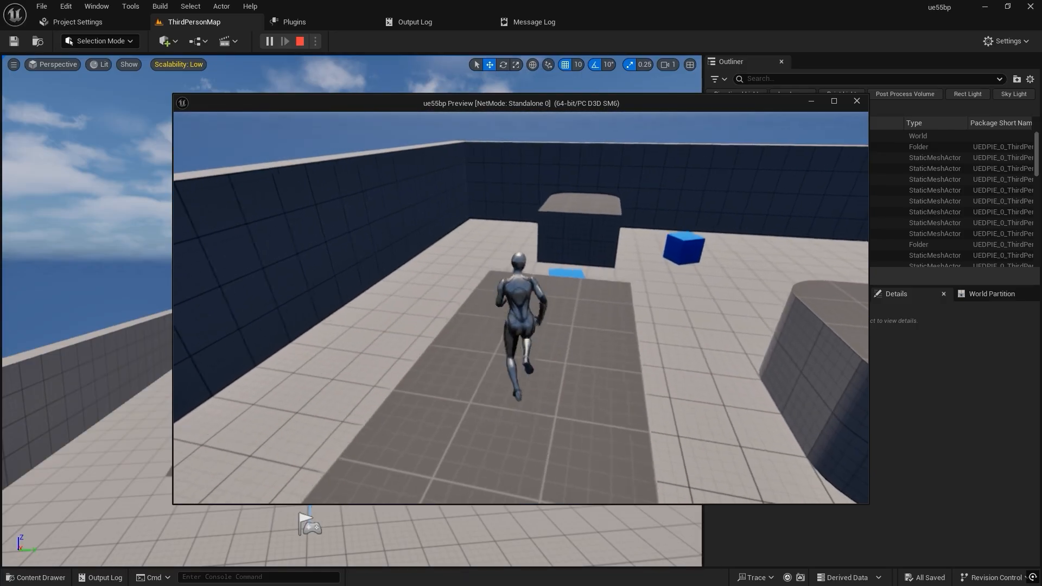
pyautogui.press('d')
pyautogui.press('a')
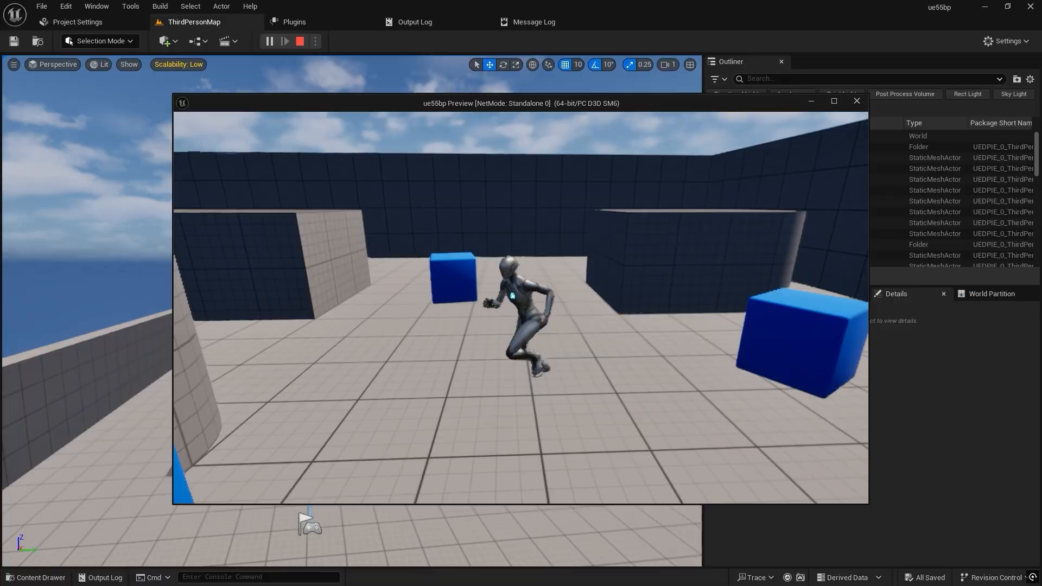
pyautogui.press('space')
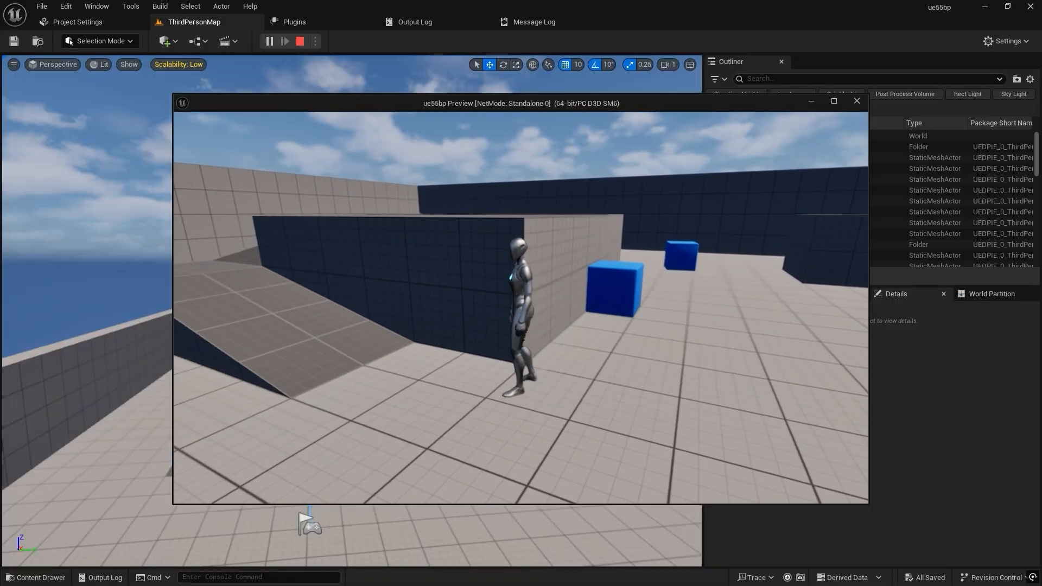
pyautogui.press('Escape')
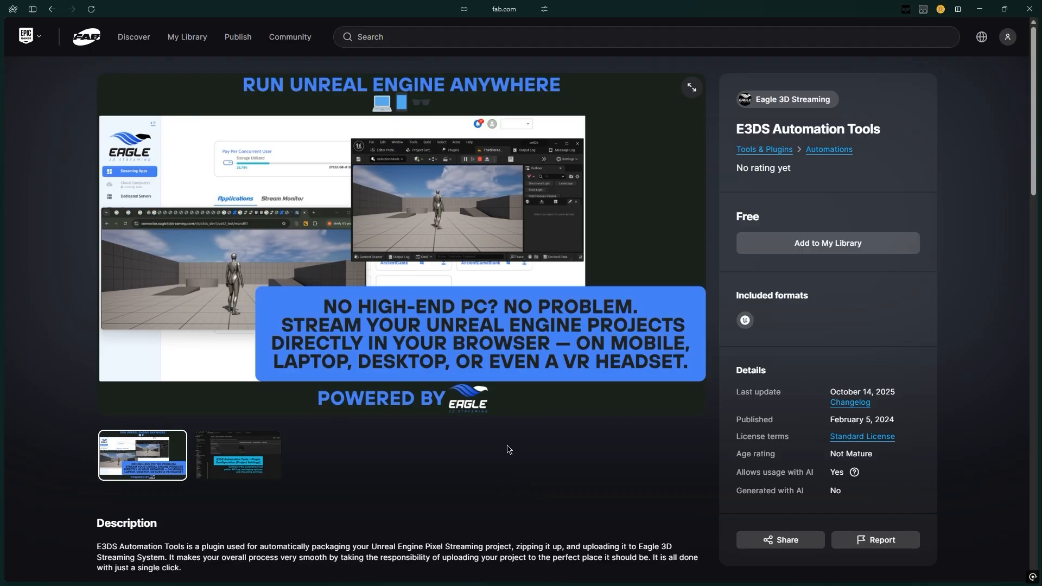
# Search the Fab website for "e3ds aut" from its home page and open the E3DS Automation Tools listing
pyautogui.click(94, 40)
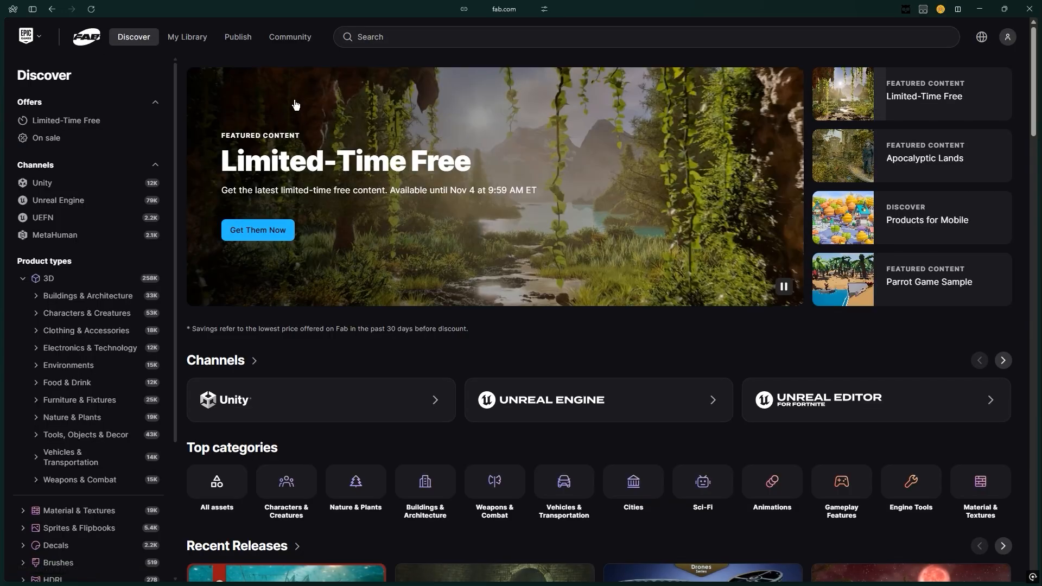
pyautogui.click(504, 8)
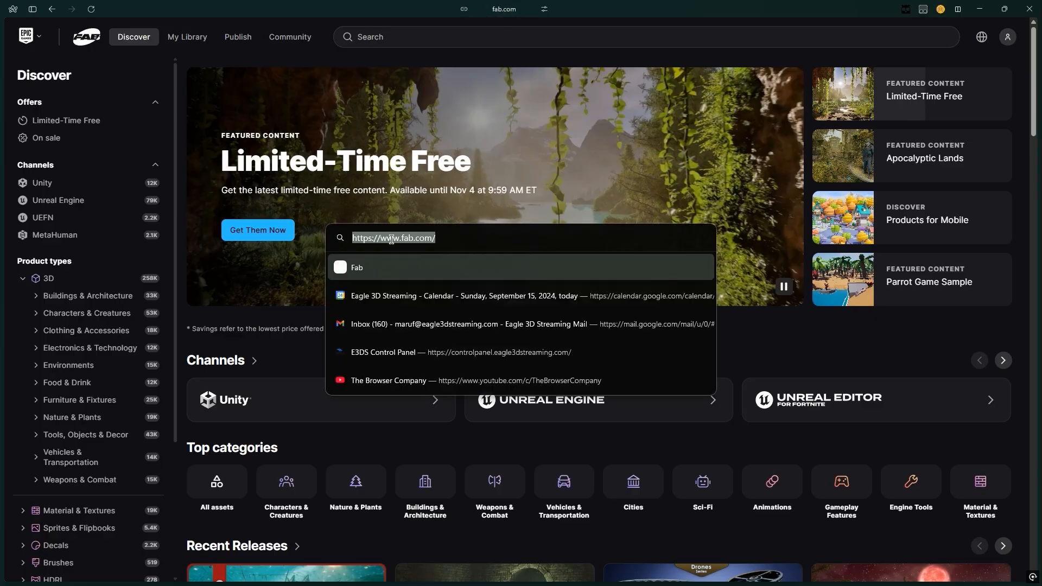
pyautogui.click(437, 42)
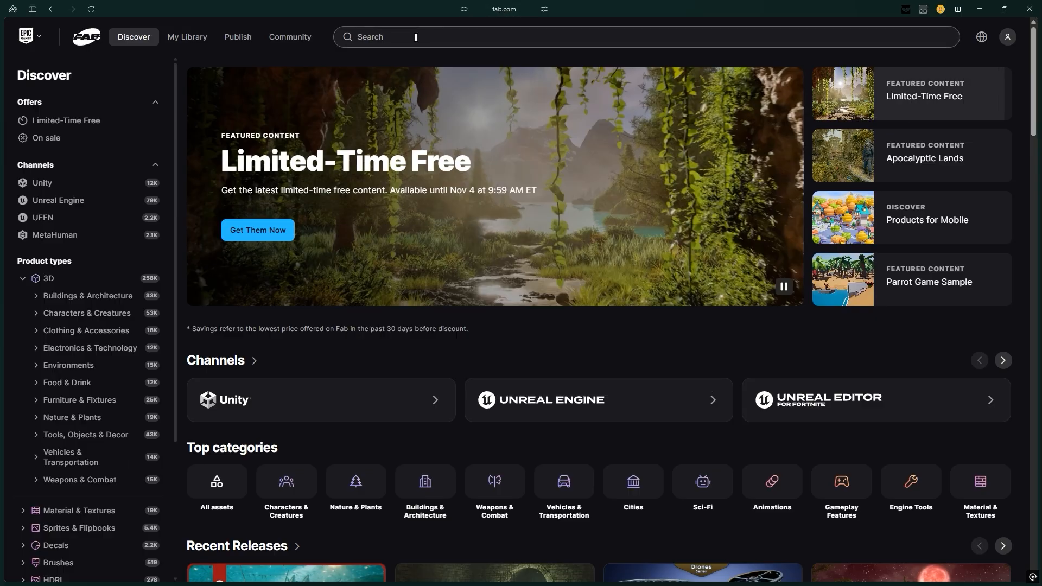
pyautogui.click(415, 37)
pyautogui.write('e')
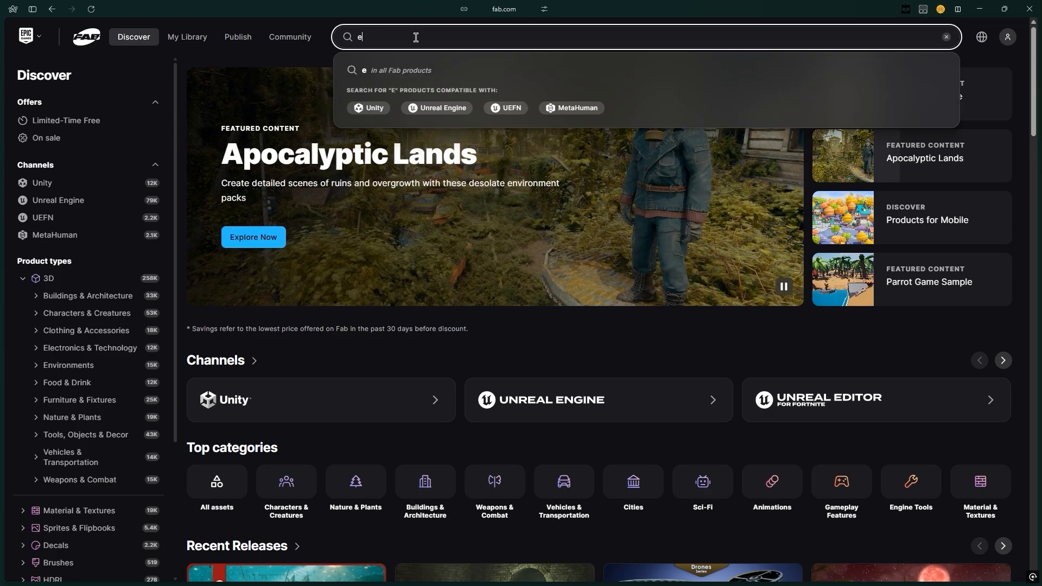
pyautogui.write('3ds aut')
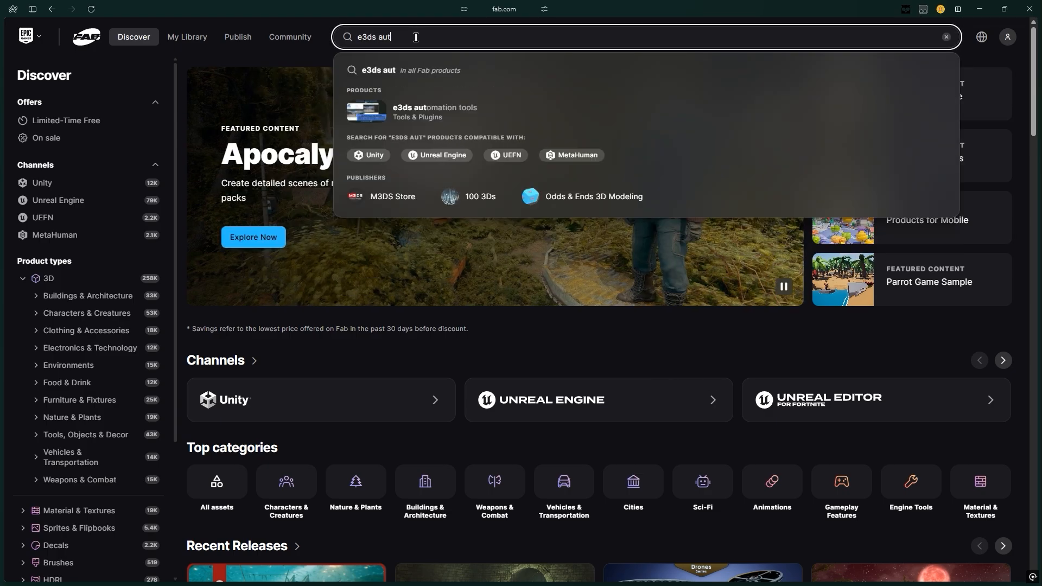
pyautogui.click(406, 118)
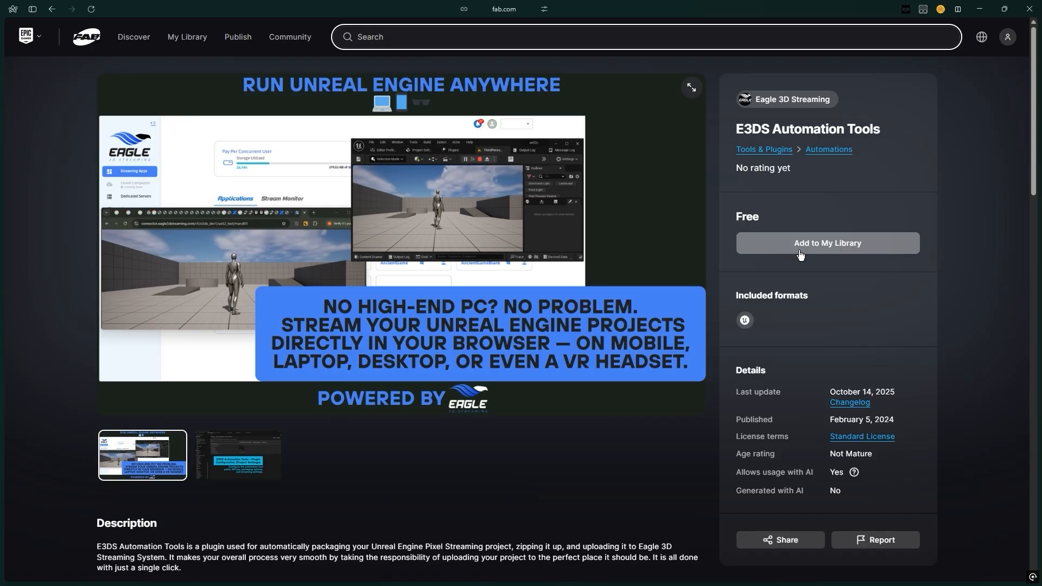
# Switch to the Epic Games Launcher and open its Fab marketplace
pyautogui.hotkey('alt', 'Tab')
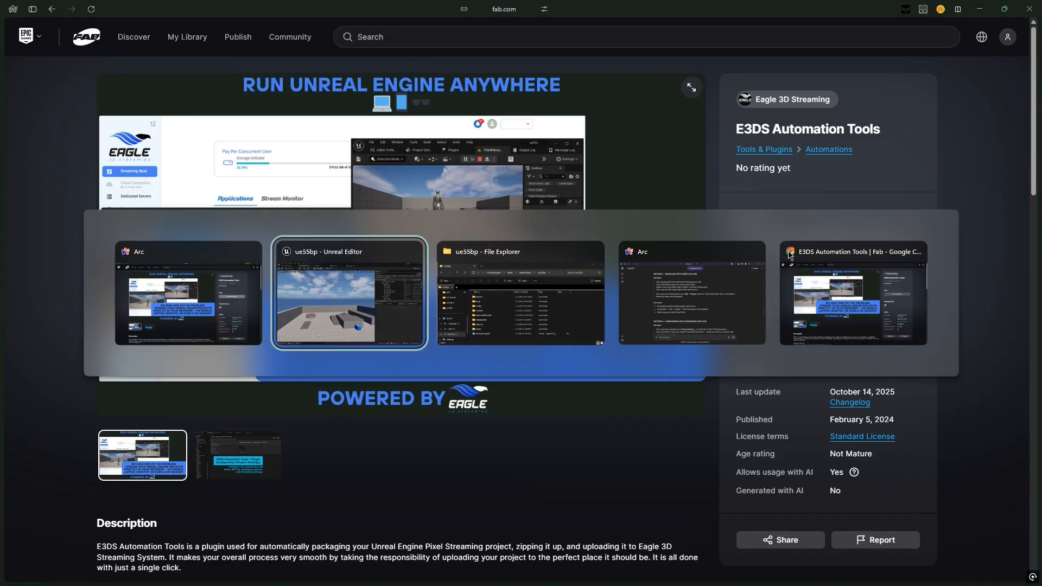
pyautogui.press('Escape')
pyautogui.press('super')
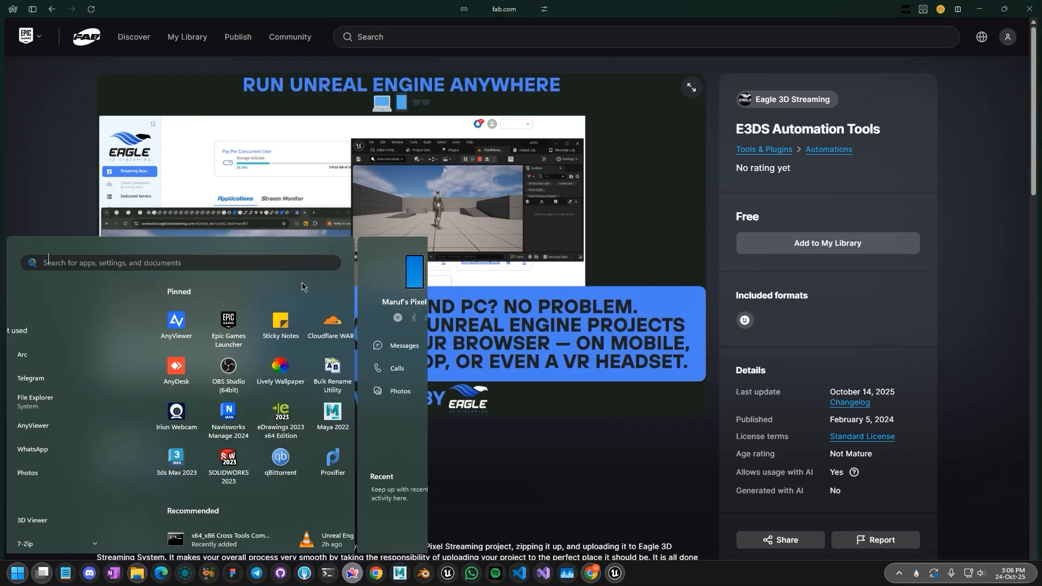
pyautogui.write('epic')
pyautogui.click(303, 284)
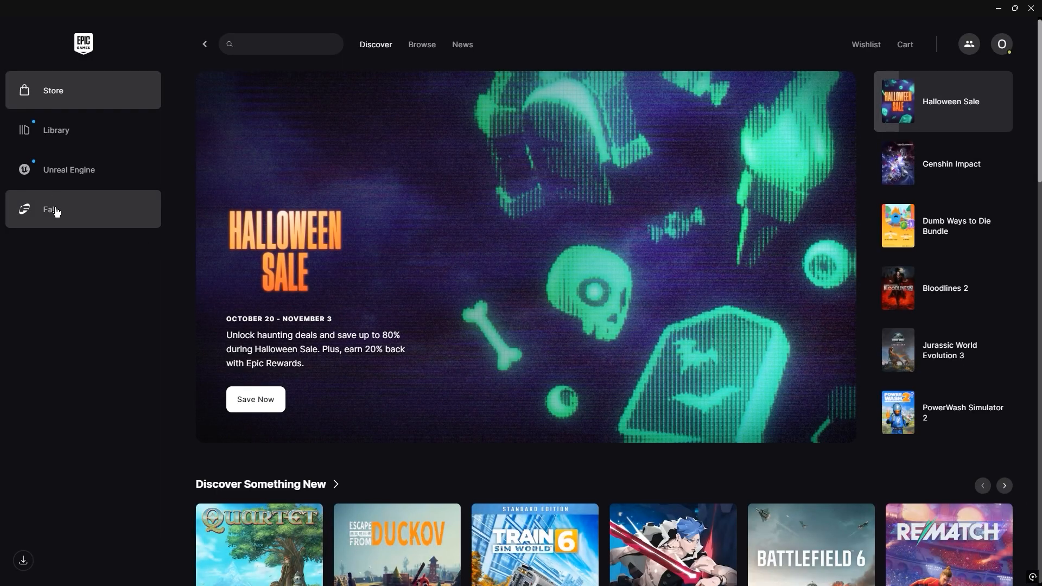
pyautogui.click(54, 211)
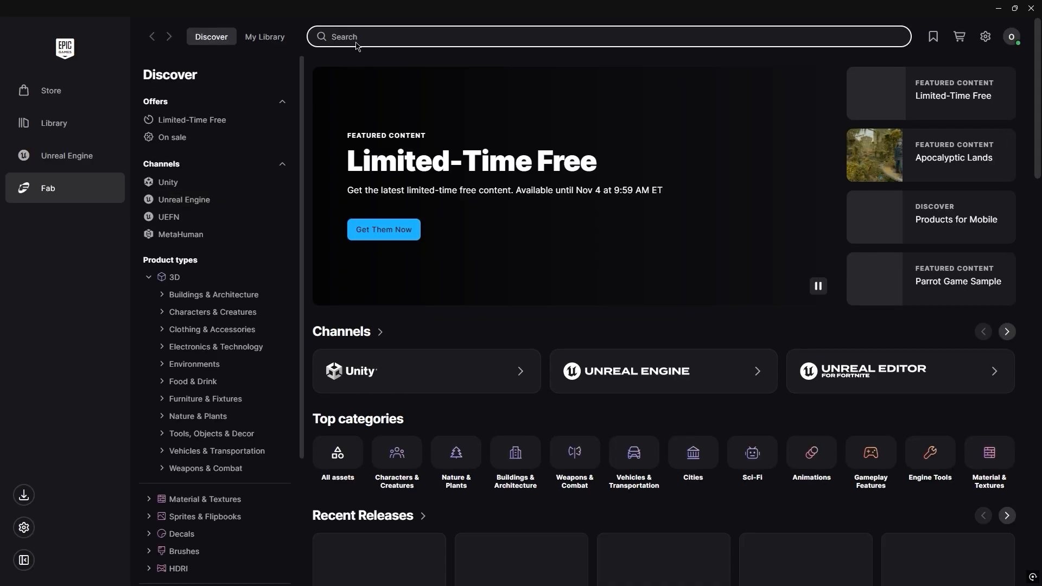
# Find E3DS Automation Tools by searching Fab for "e3ds automation tool" and try to install the plugin
pyautogui.click(360, 37)
pyautogui.write('e')
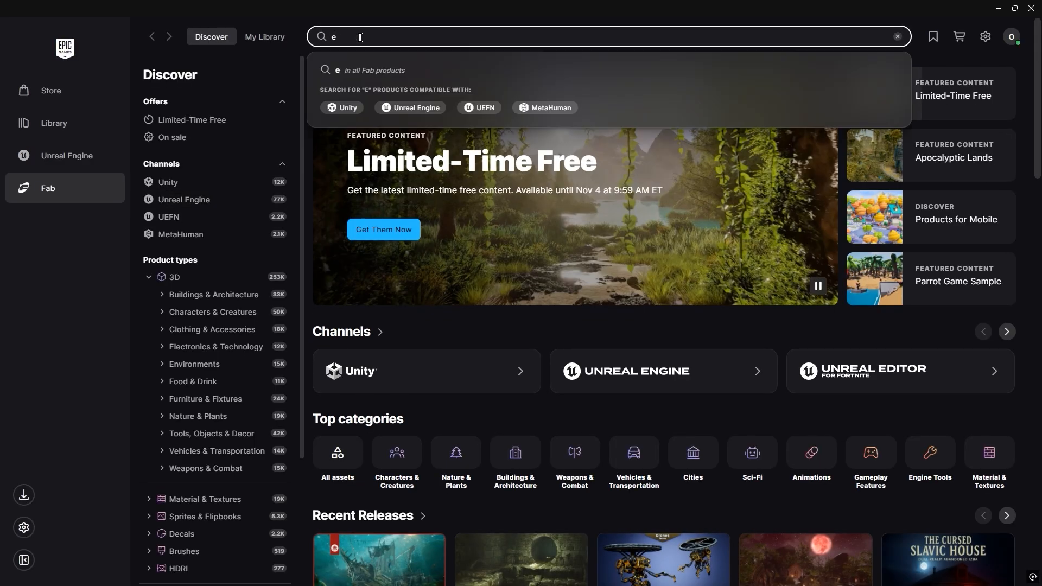
pyautogui.write('3ds auto')
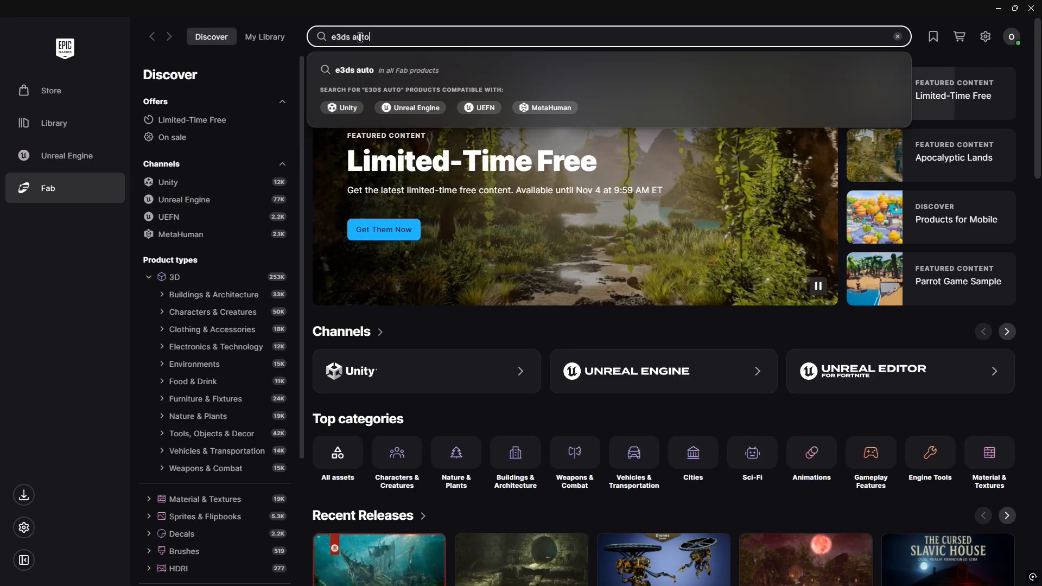
pyautogui.write('mation tool')
pyautogui.press('Return')
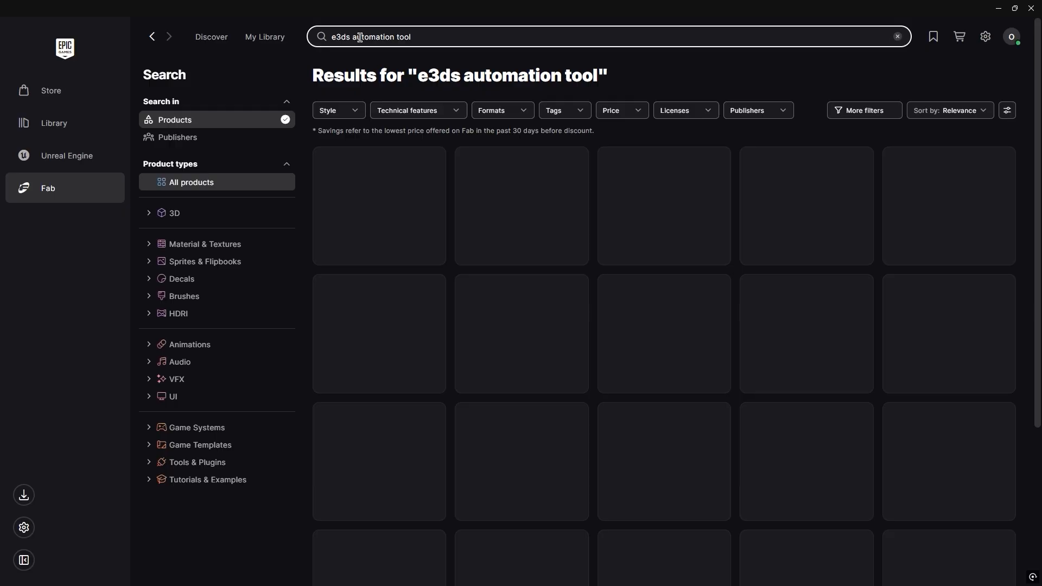
pyautogui.click(398, 185)
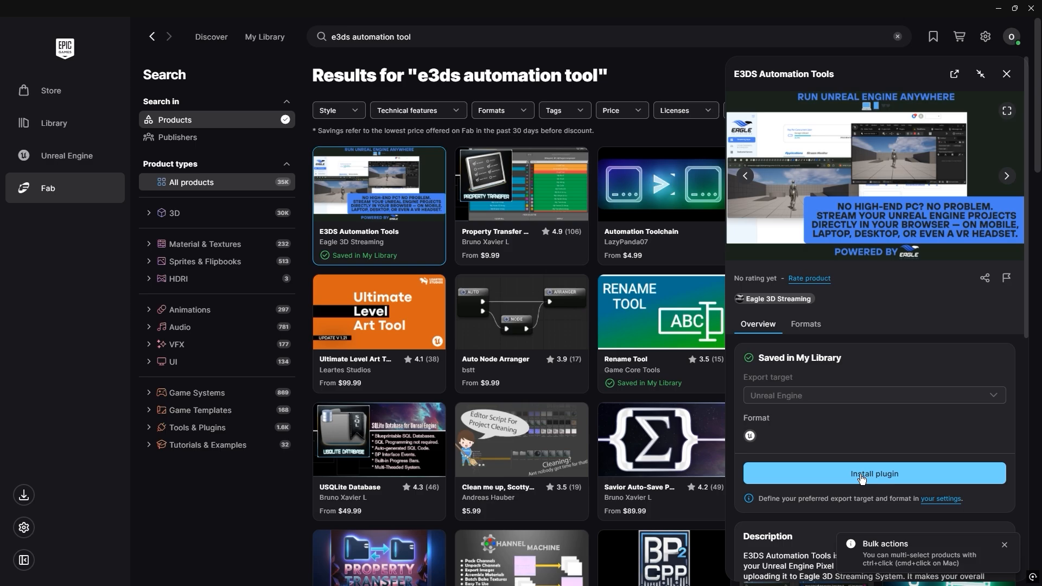
pyautogui.click(862, 478)
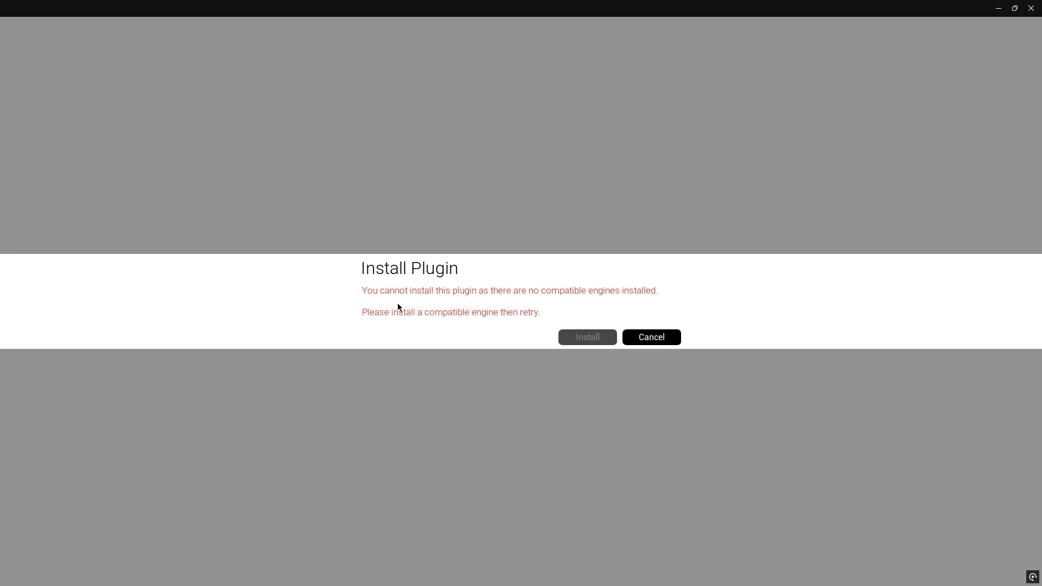
pyautogui.click(640, 337)
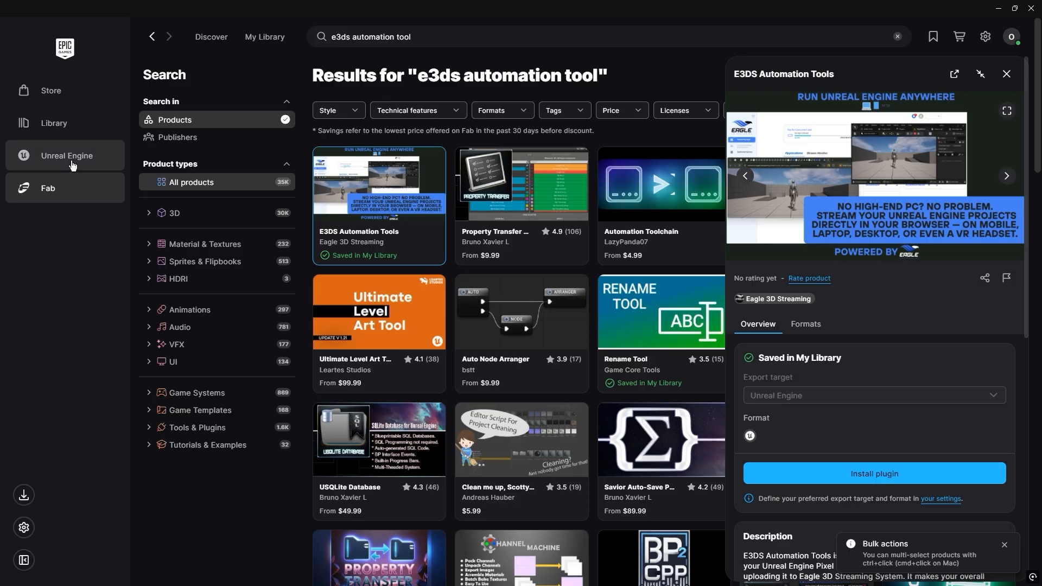
# Check the plugins installed for Unreal Engine 5.5.4 in the launcher's engine library
pyautogui.click(72, 163)
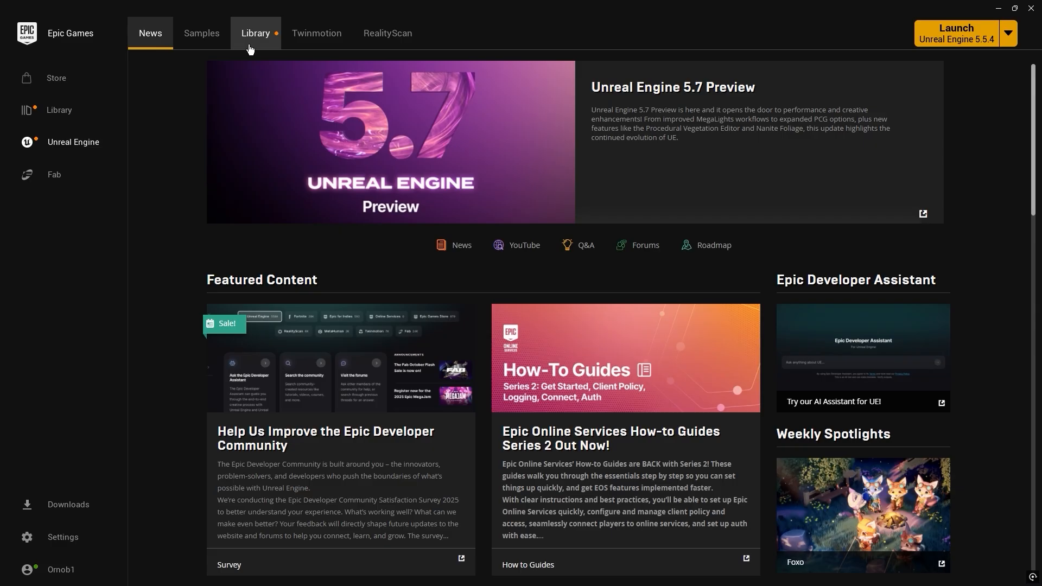
pyautogui.click(255, 33)
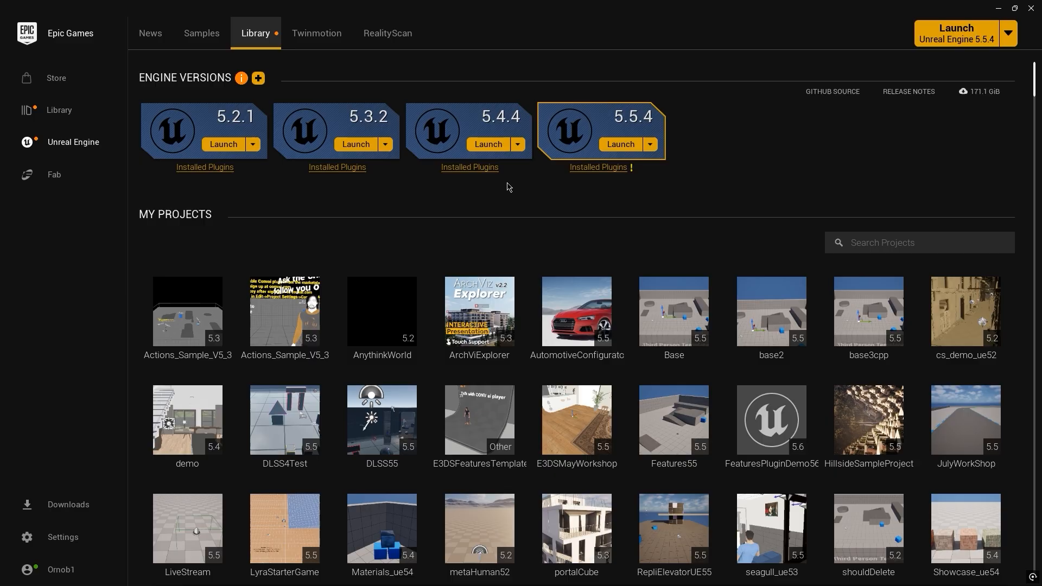
pyautogui.click(599, 169)
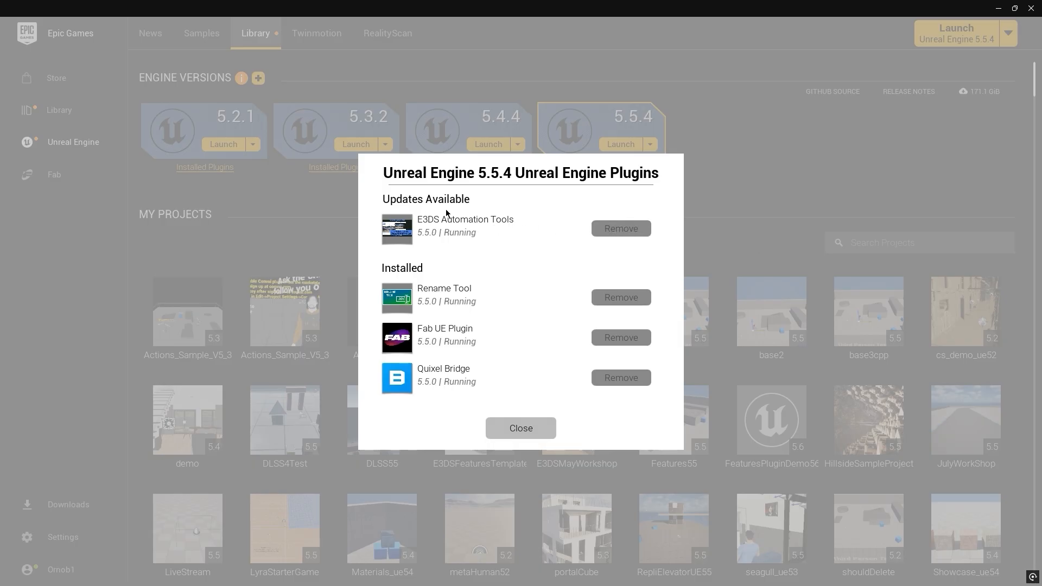
pyautogui.click(498, 439)
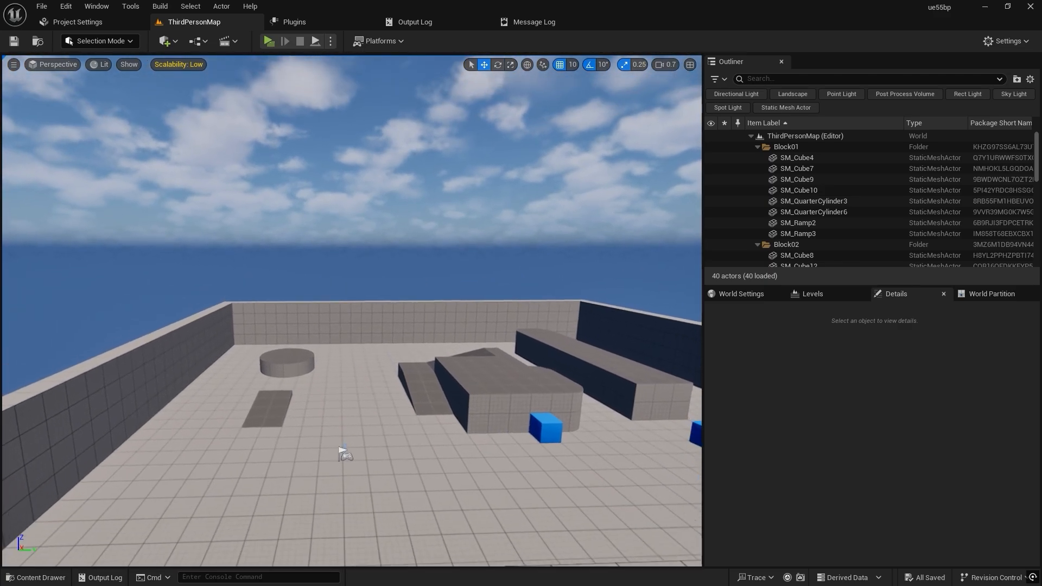
pyautogui.press('w')
pyautogui.moveTo(463, 242); pyautogui.dragTo(463, 242, button='right')
pyautogui.press('q')
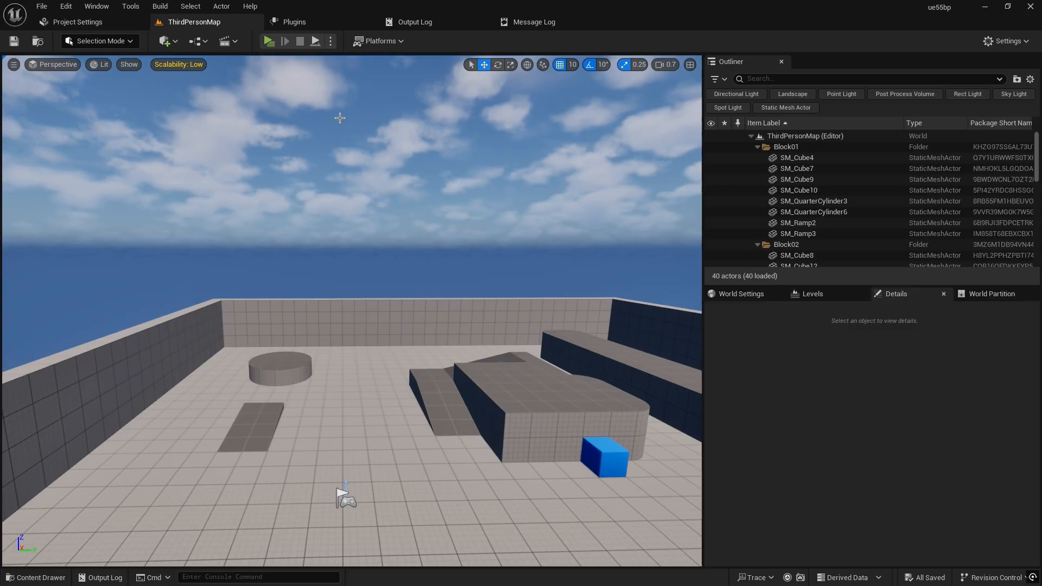
# Search the project's plugins for "pixel" and enable the Pixel Streaming plugin
pyautogui.click(66, 6)
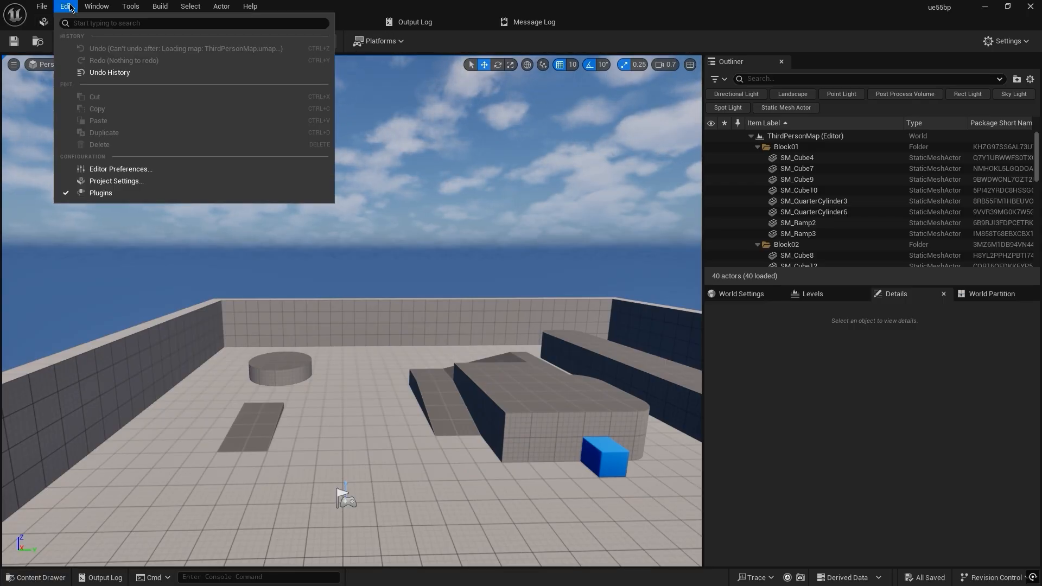
pyautogui.click(140, 196)
pyautogui.write('pixel')
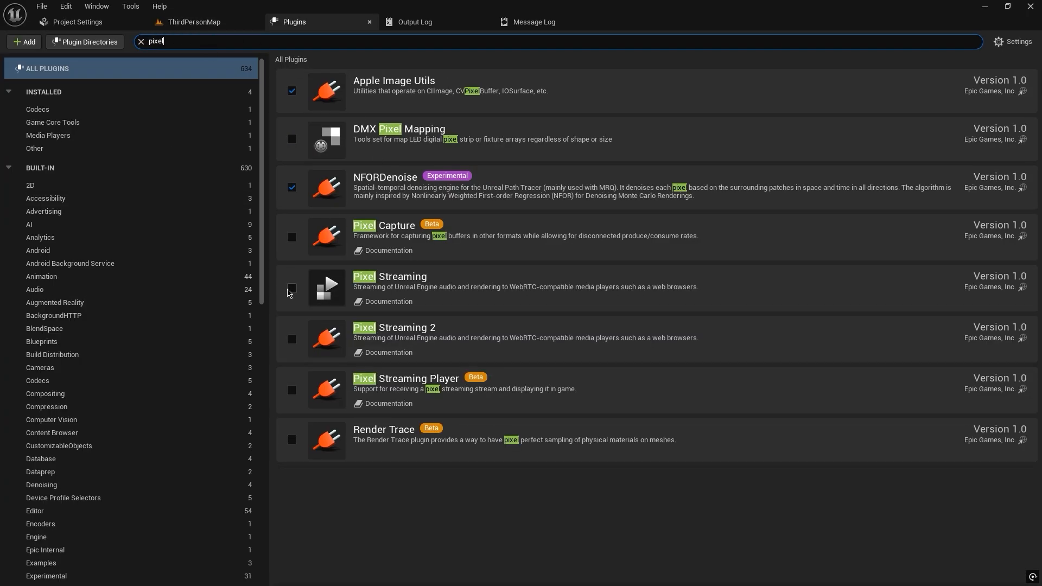
pyautogui.click(291, 289)
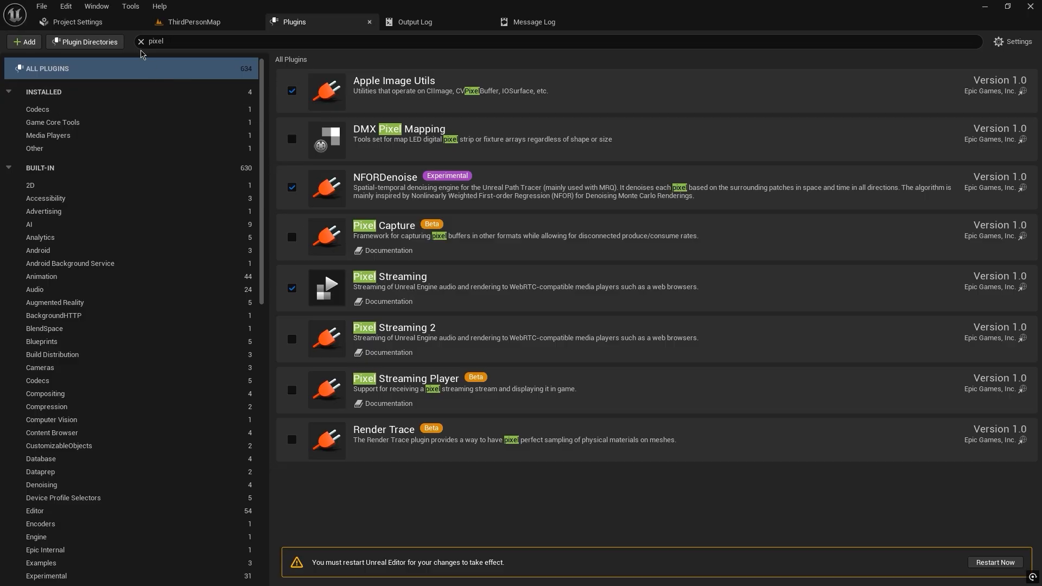
# Search the plugins for "e3ds" and enable the E3DSAutomationTools plugin
pyautogui.click(140, 41)
pyautogui.write('e3ds')
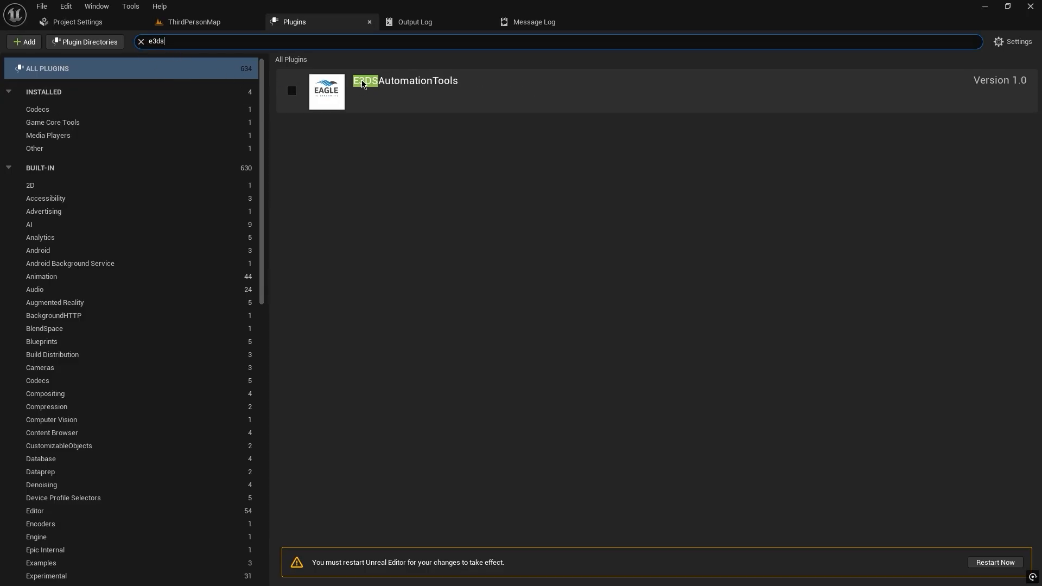
pyautogui.click(292, 92)
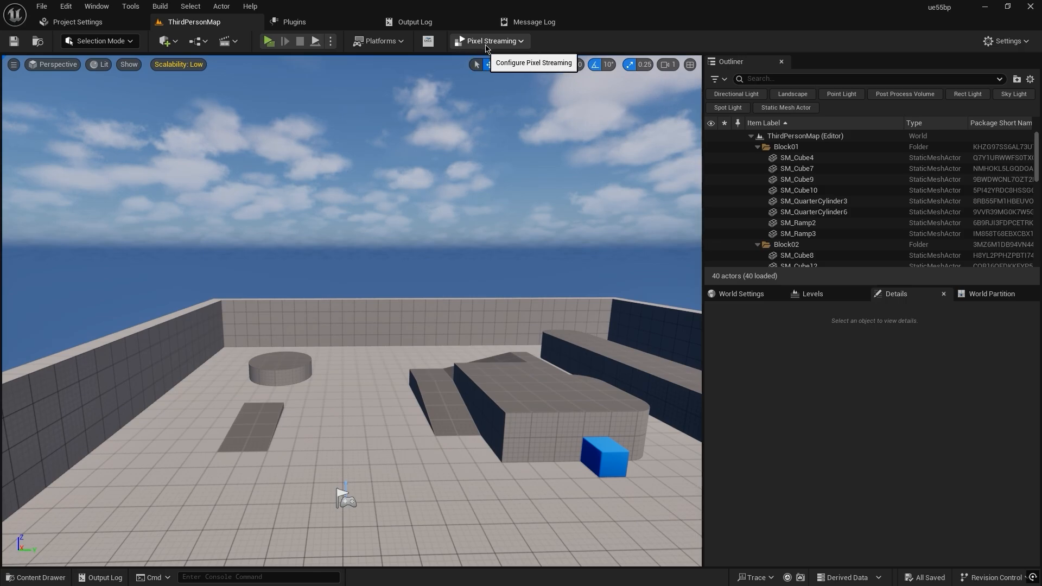
# Open the project settings and check the startup and default maps under Maps & Modes
pyautogui.click(428, 42)
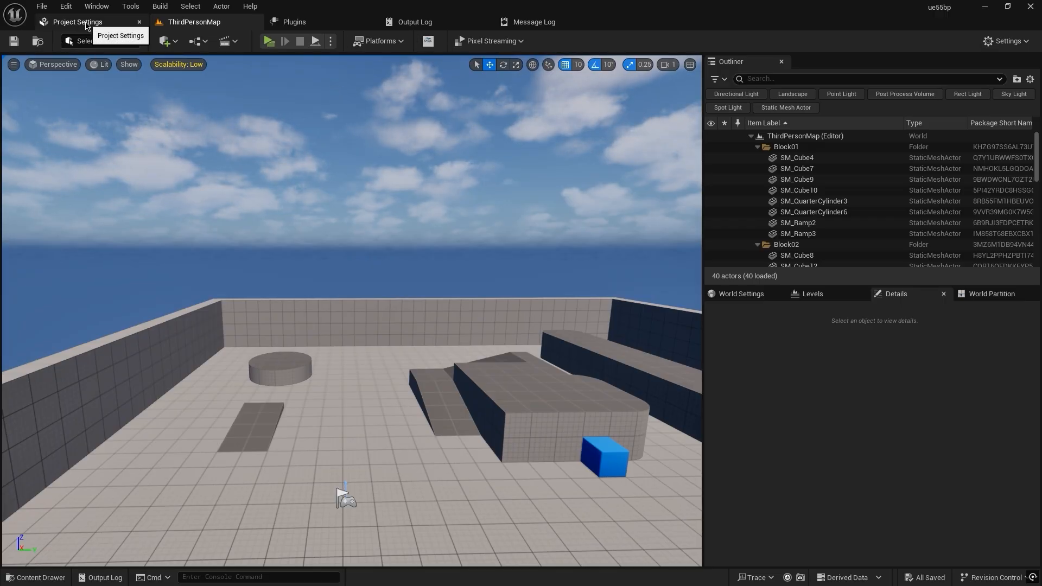
pyautogui.click(86, 25)
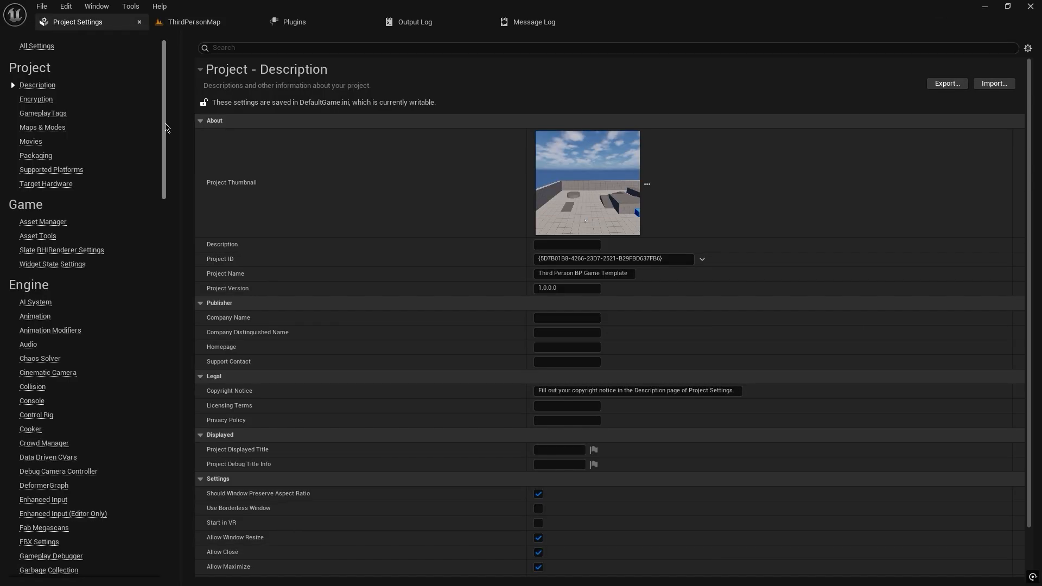
pyautogui.click(39, 129)
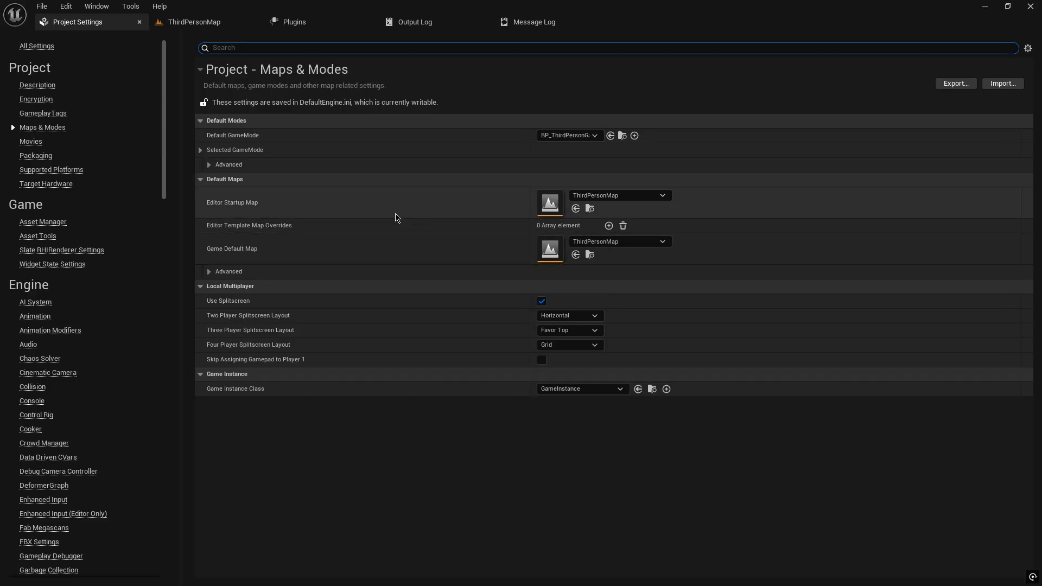
# In the project's E3DS Automation Tools Settings, set the automation executable path to E3DS_Automation.exe in the UnrealEngine/0test folder
pyautogui.moveTo(164, 153); pyautogui.dragTo(154, 495)
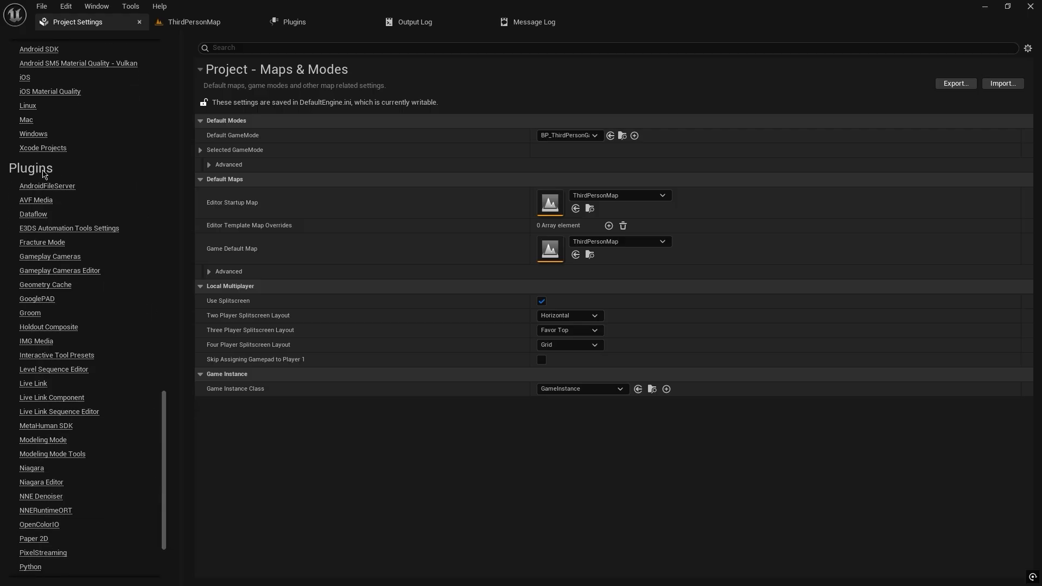
pyautogui.click(43, 230)
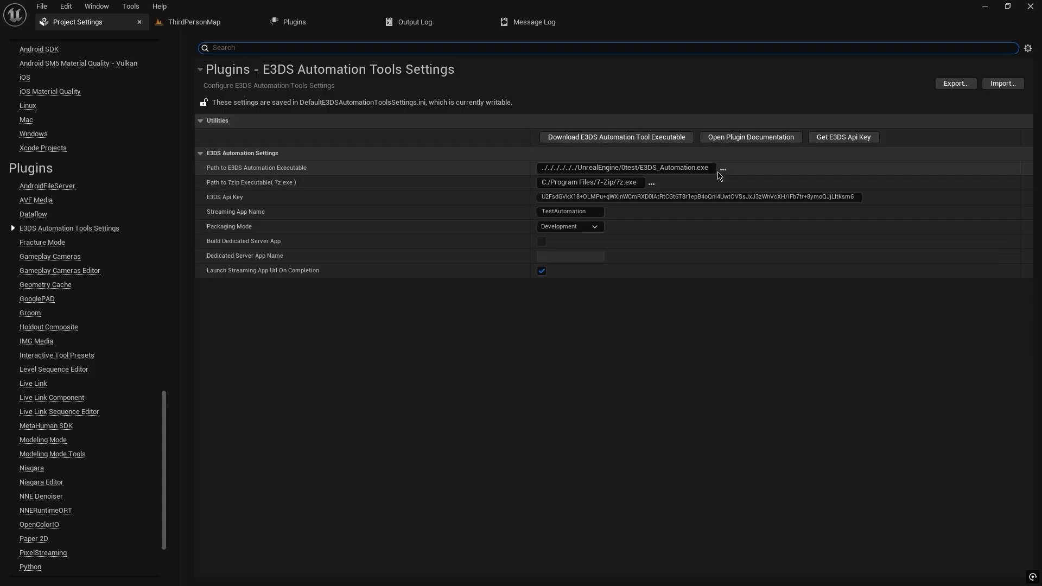
pyautogui.click(724, 169)
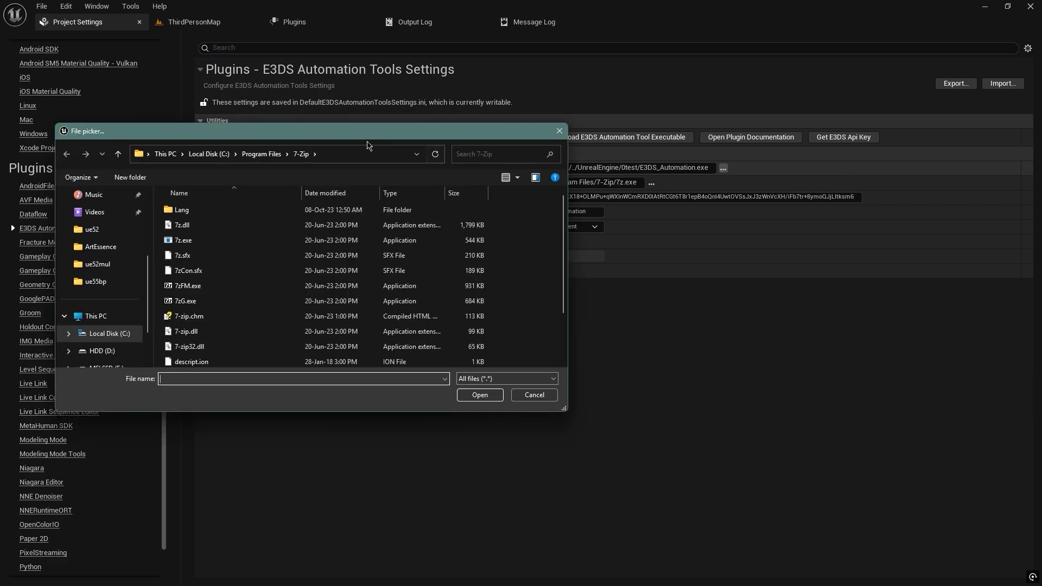
pyautogui.click(206, 361)
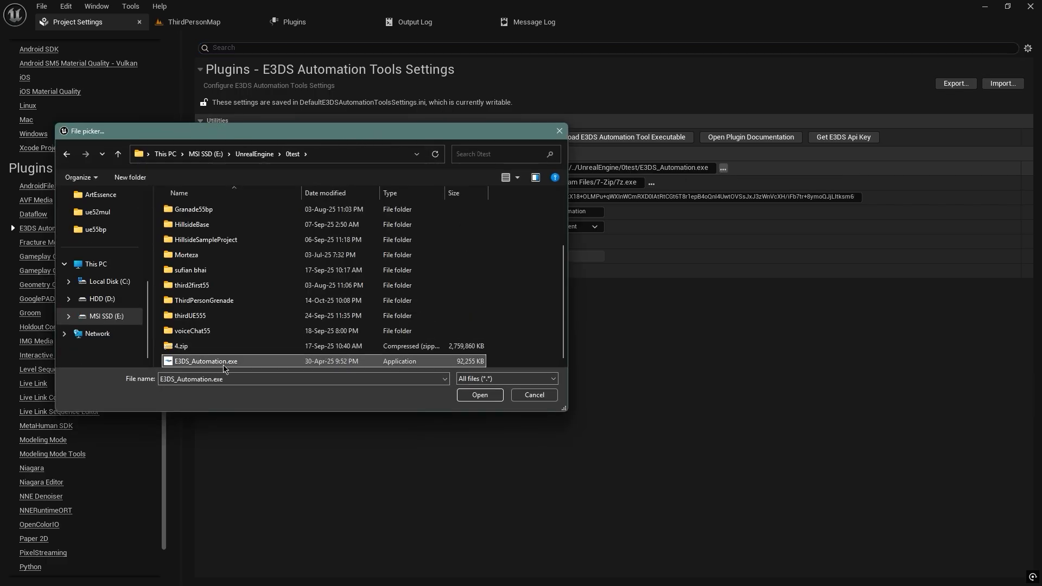
pyautogui.click(498, 397)
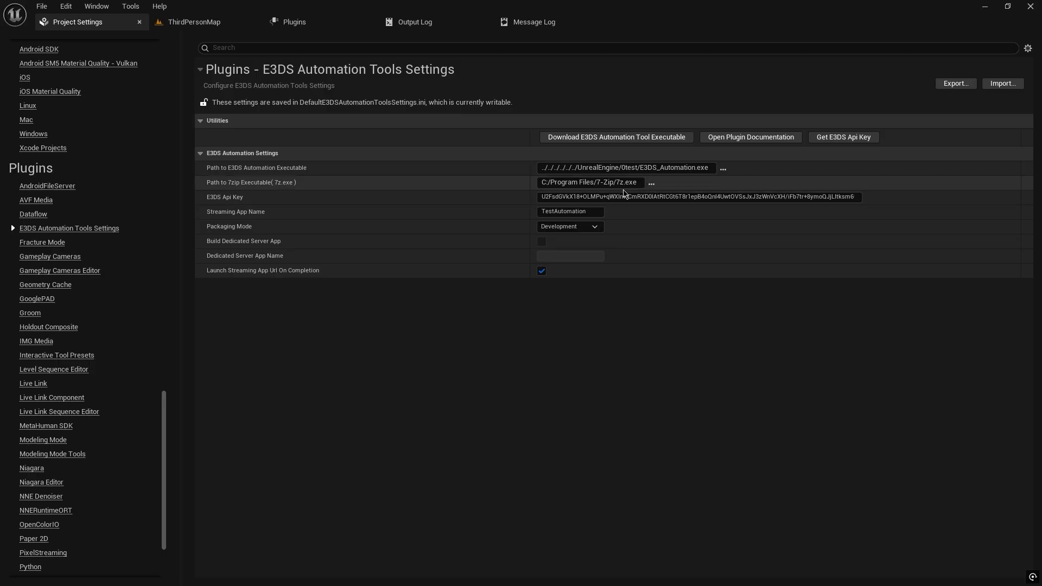
# Set the 7zip executable path to 7z.exe in C:/Program Files/7-Zip
pyautogui.click(652, 183)
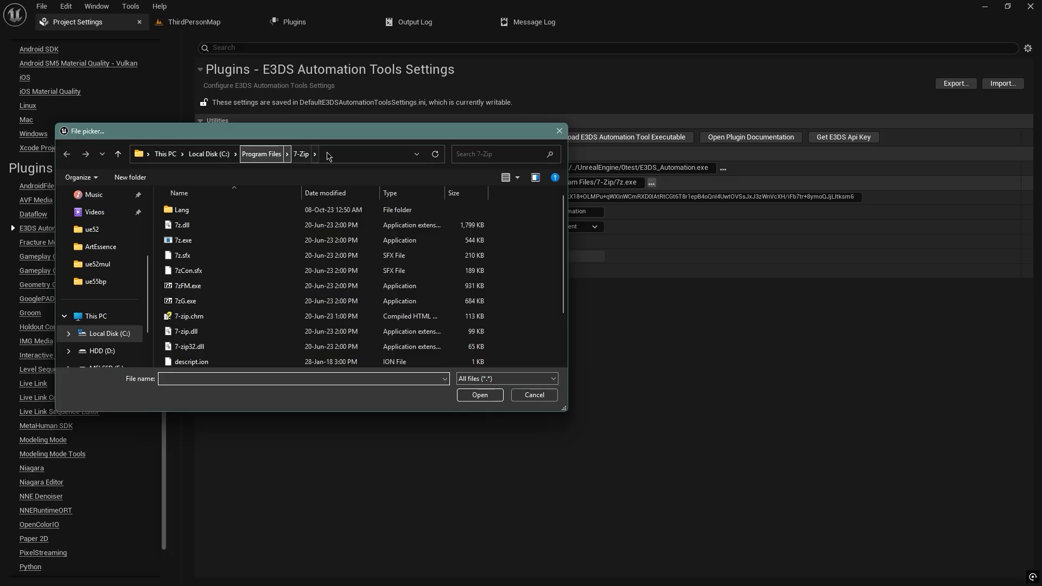
pyautogui.click(188, 240)
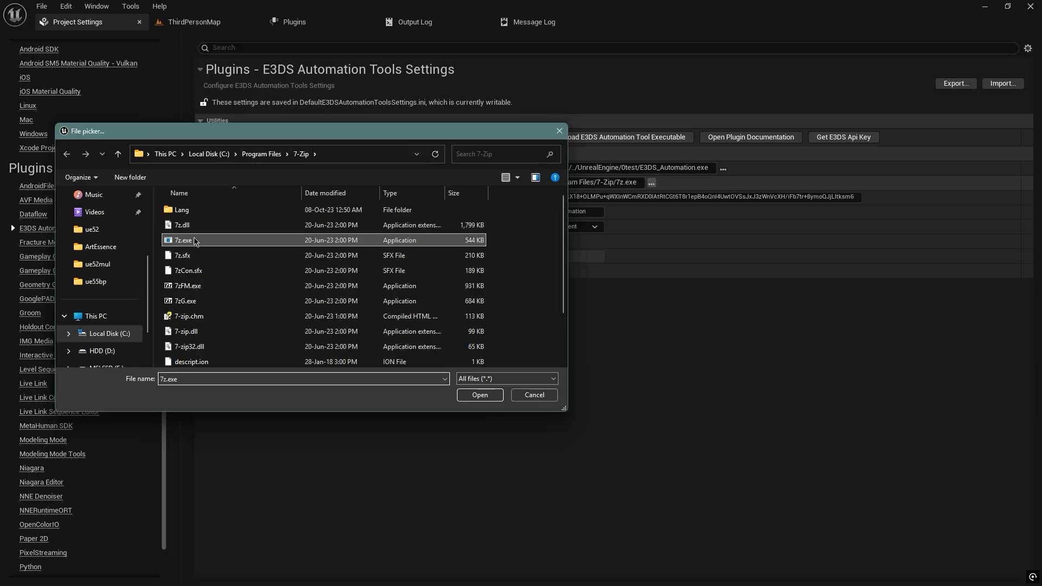
pyautogui.click(478, 395)
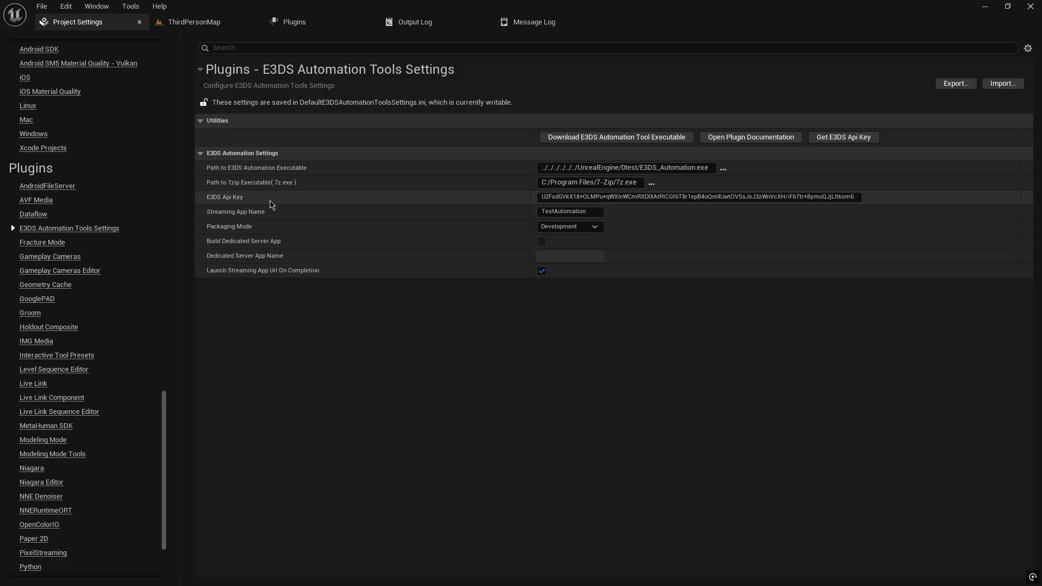
# Clear the E3DS Api Key field and paste in the current API key copied from the Eagle 3D Streaming control panel
pyautogui.click(546, 197)
pyautogui.press('BackSpace')
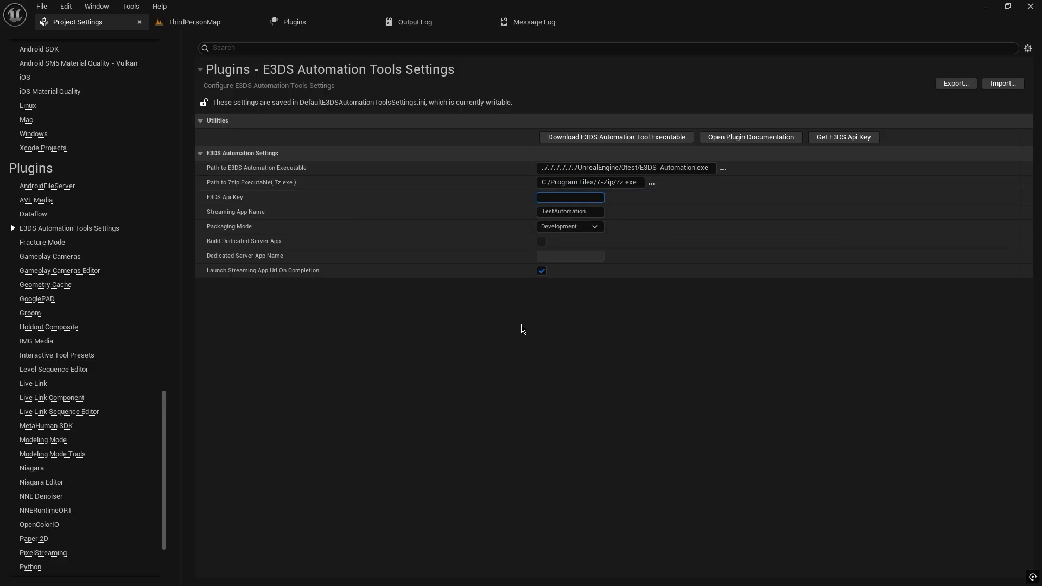
pyautogui.click(521, 326)
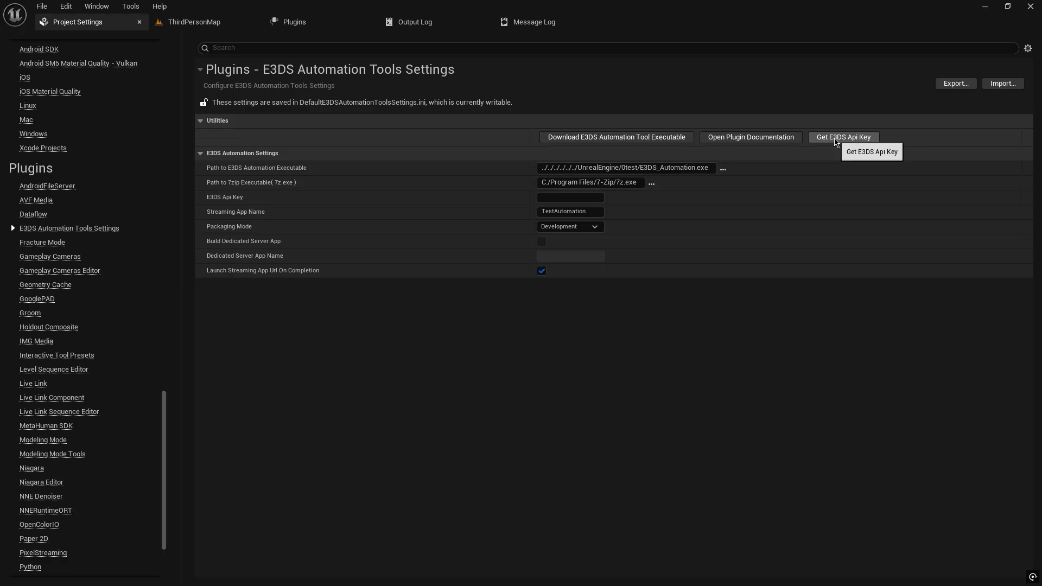
pyautogui.click(838, 138)
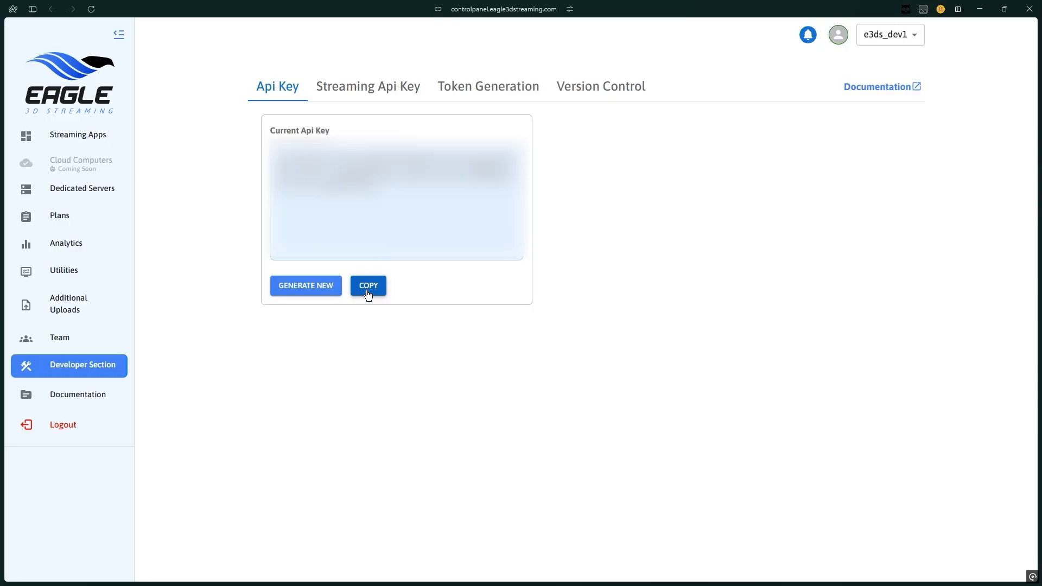
pyautogui.click(368, 293)
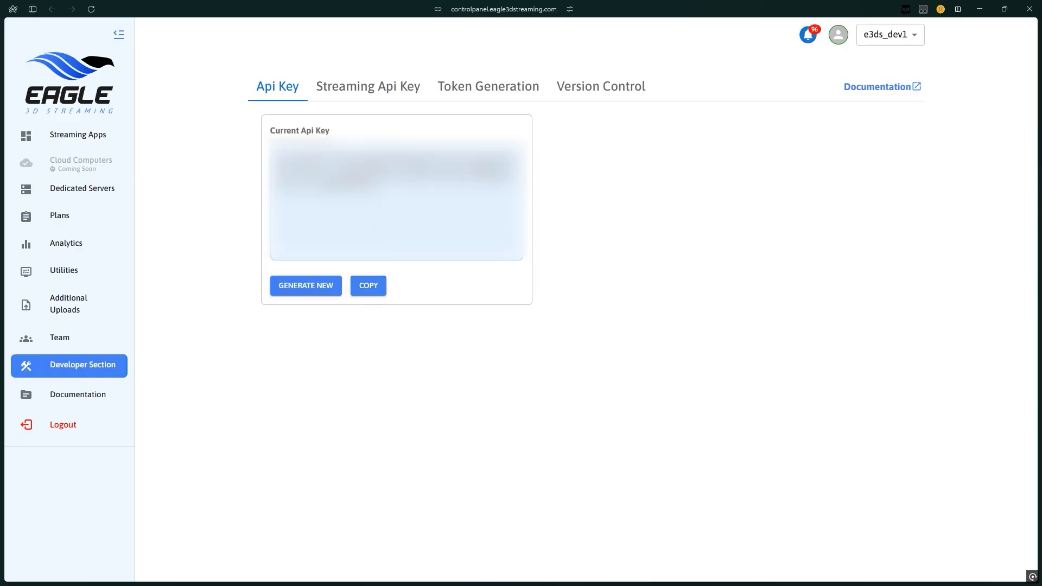
pyautogui.hotkey('alt', 'Tab')
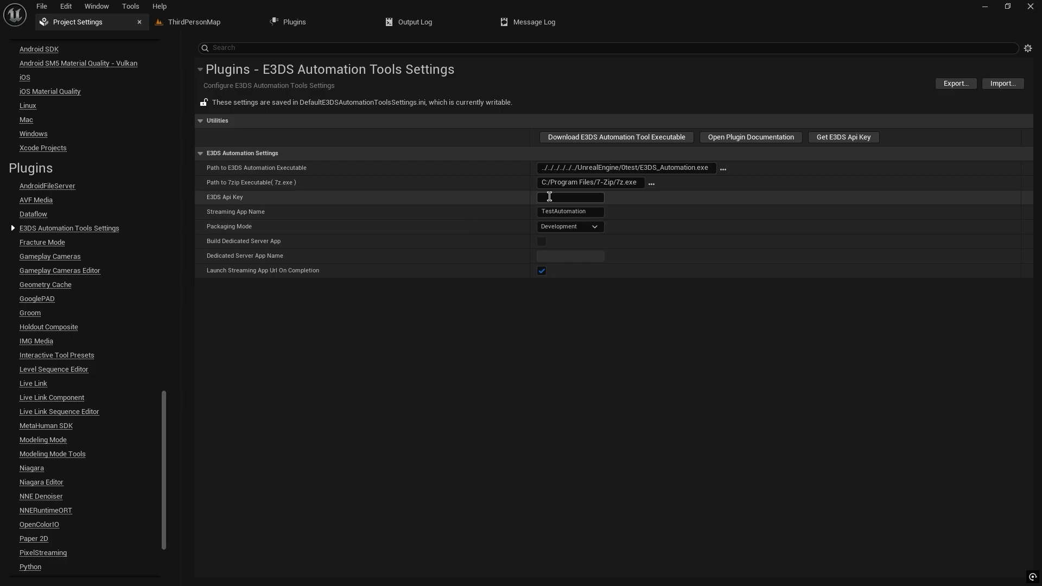
pyautogui.hotkey('ctrl', 'v')
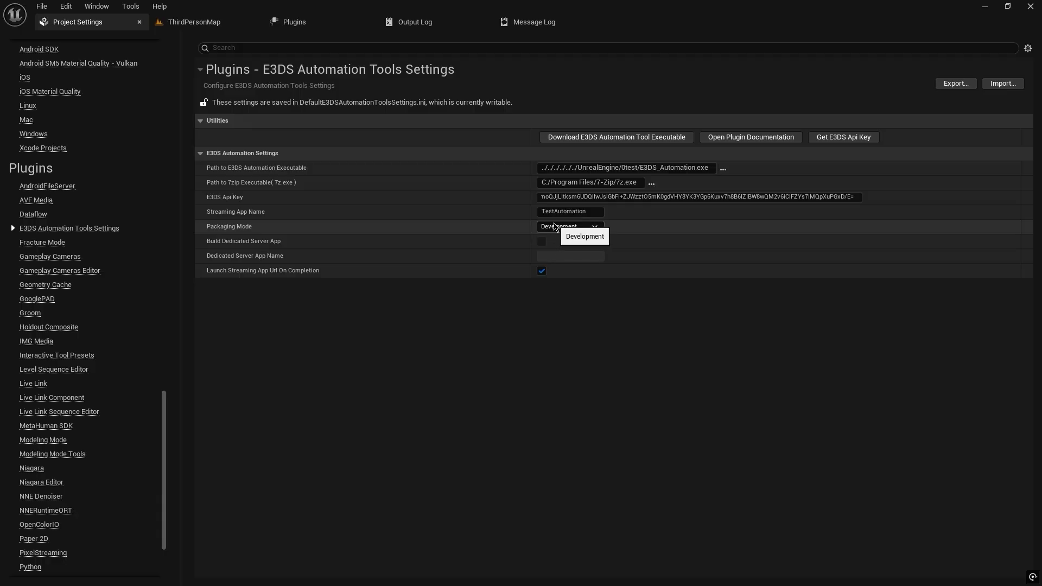
# Check the packaging mode options and start the automated packaging and upload of the streaming app from the ThirdPersonMap level
pyautogui.click(554, 230)
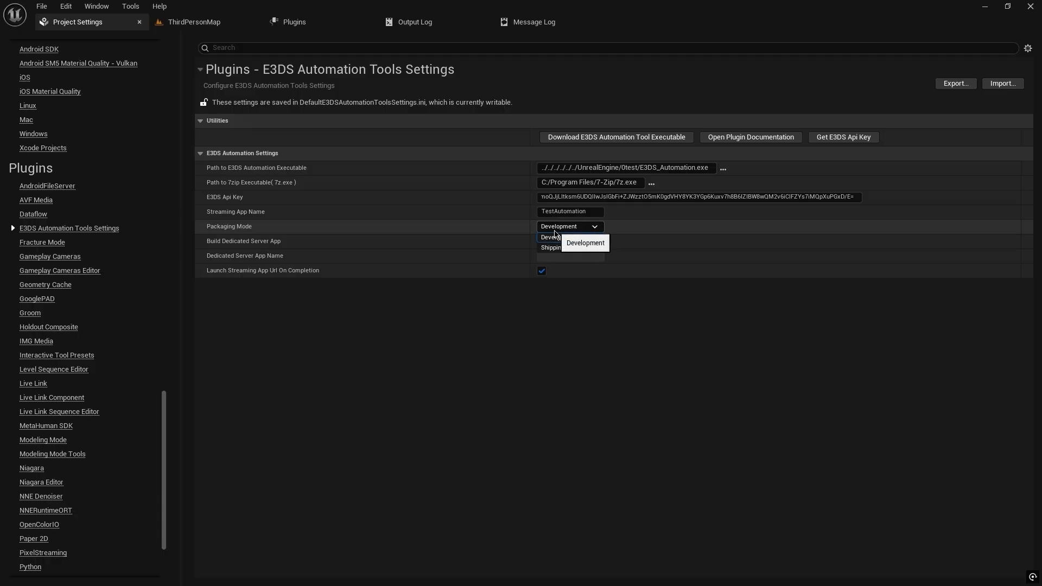
pyautogui.click(545, 327)
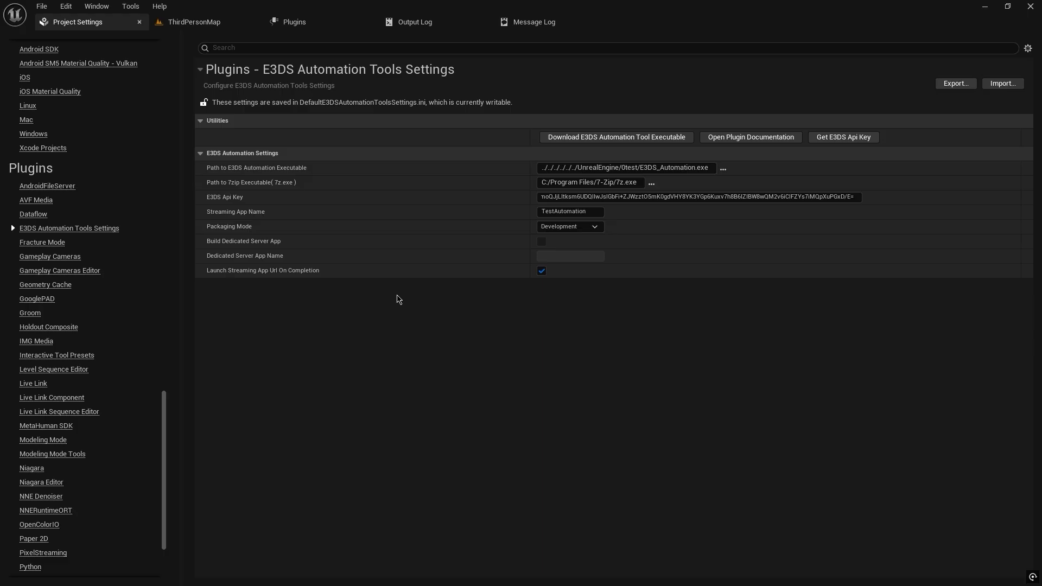
pyautogui.click(201, 22)
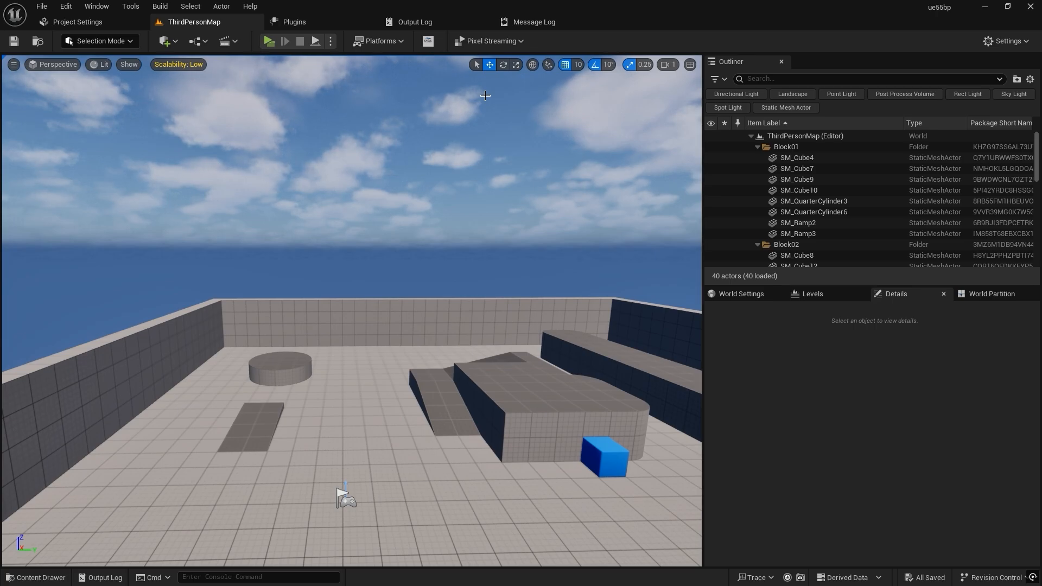
pyautogui.click(429, 42)
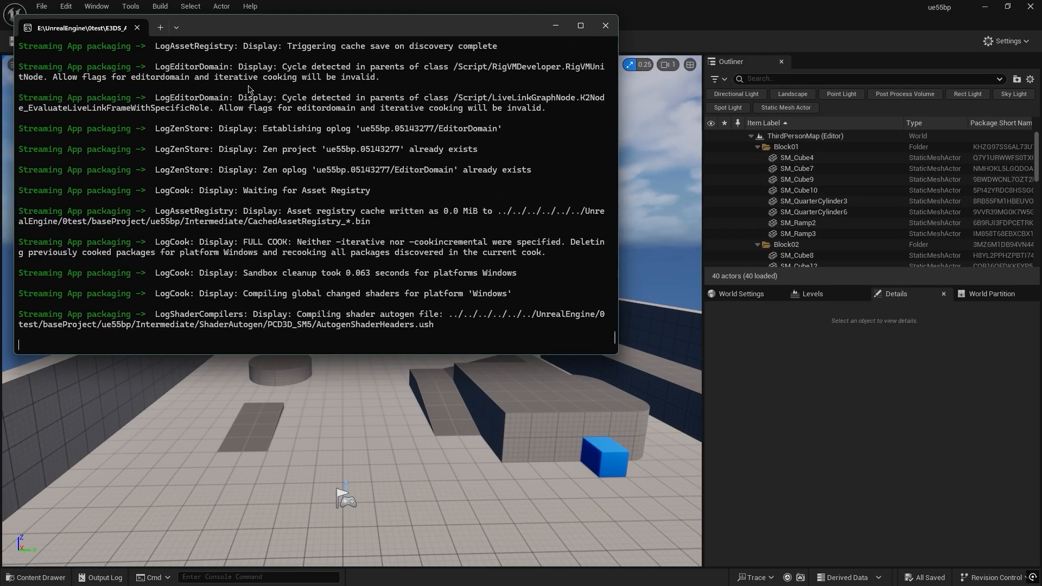
pyautogui.moveTo(268, 36); pyautogui.dragTo(321, 106)
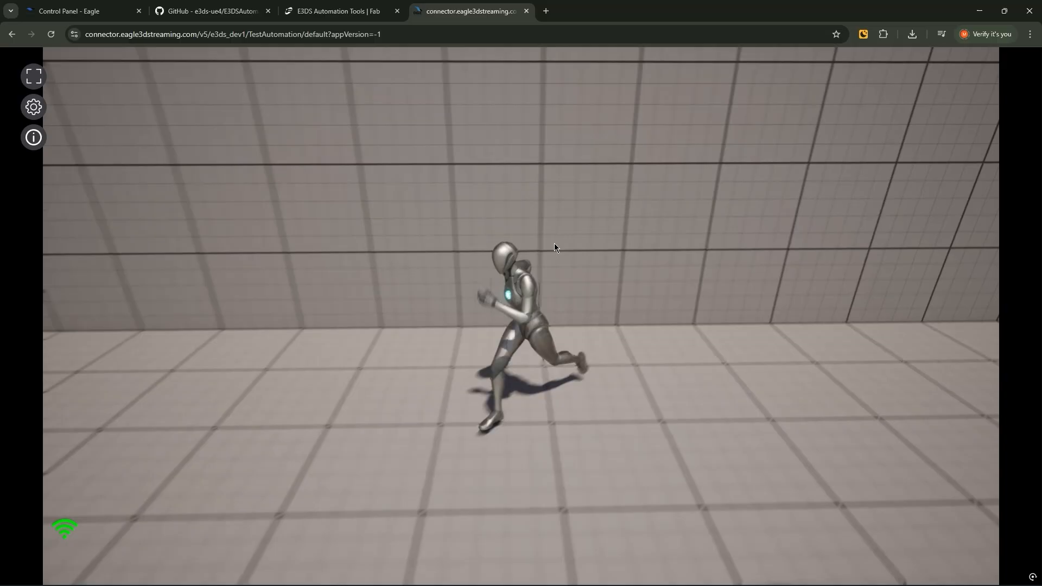
# Test running and jumping with the character in the TestAutomation browser stream
pyautogui.press('s')
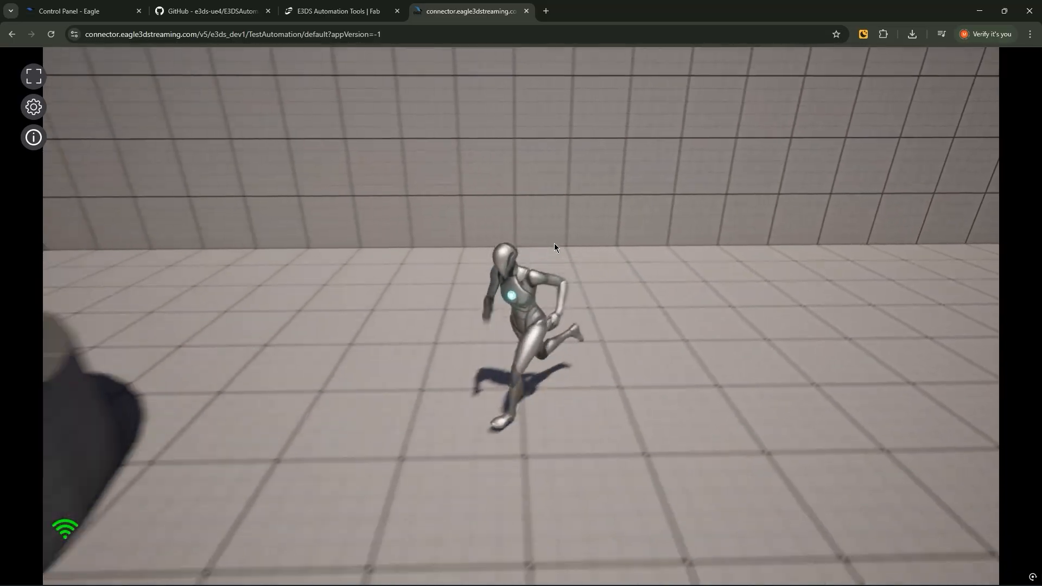
pyautogui.press('space')
pyautogui.press('d')
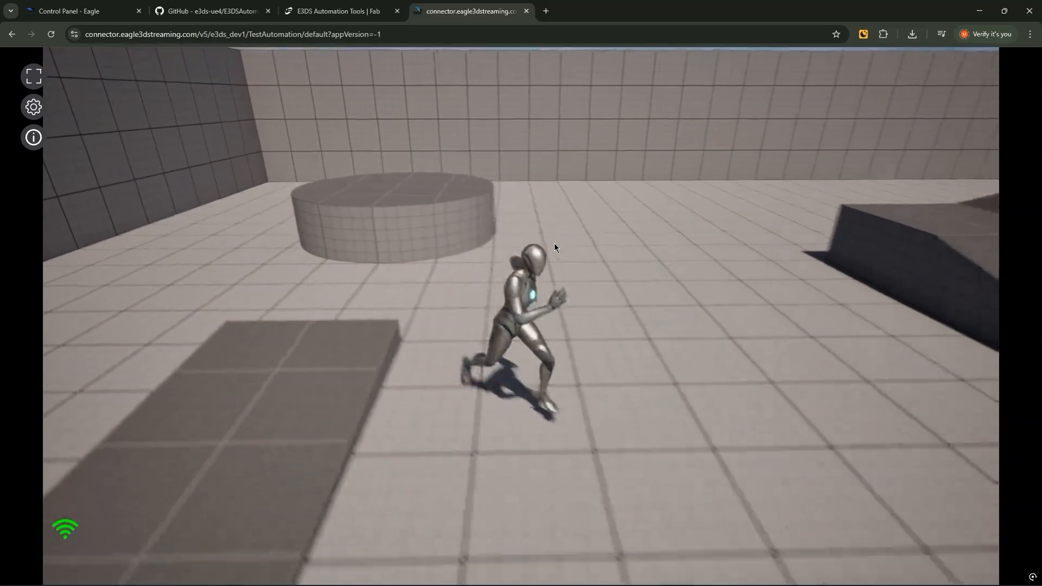
pyautogui.press('a')
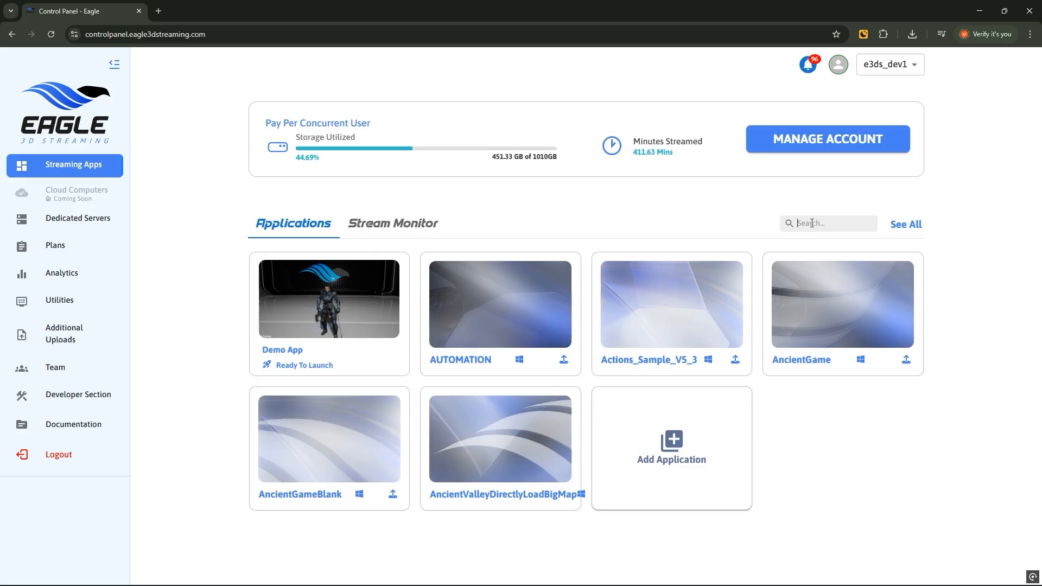
# Search the control panel's applications for "testauto" and create a new stream link for the TestAutomation app
pyautogui.write('test')
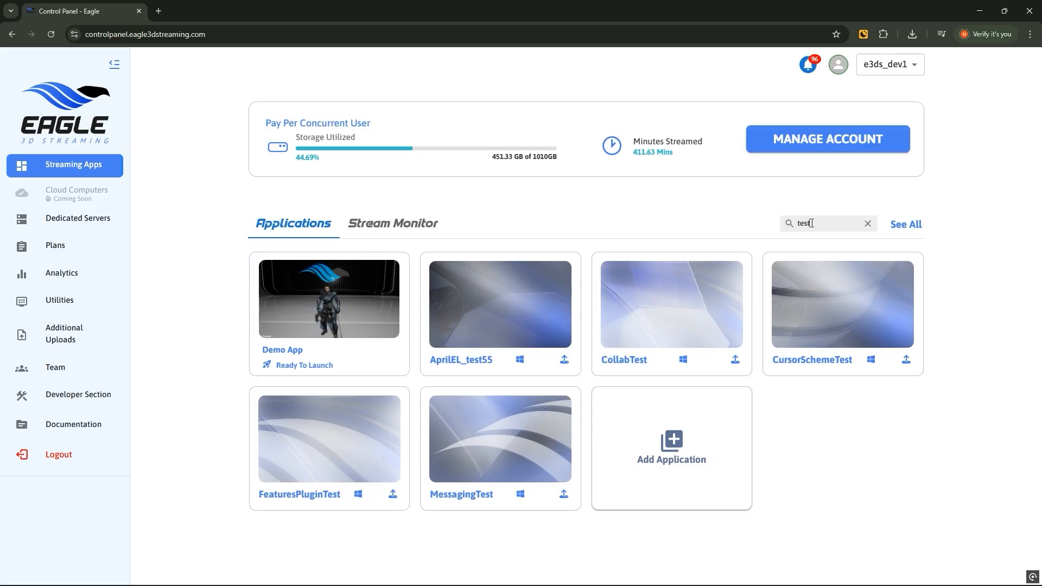
pyautogui.write('au')
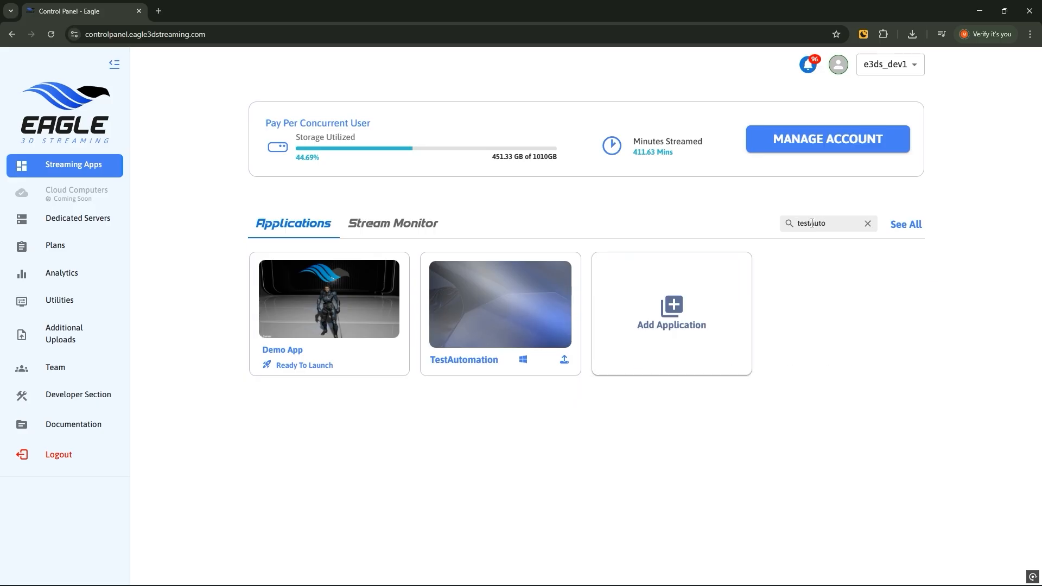
pyautogui.click(497, 294)
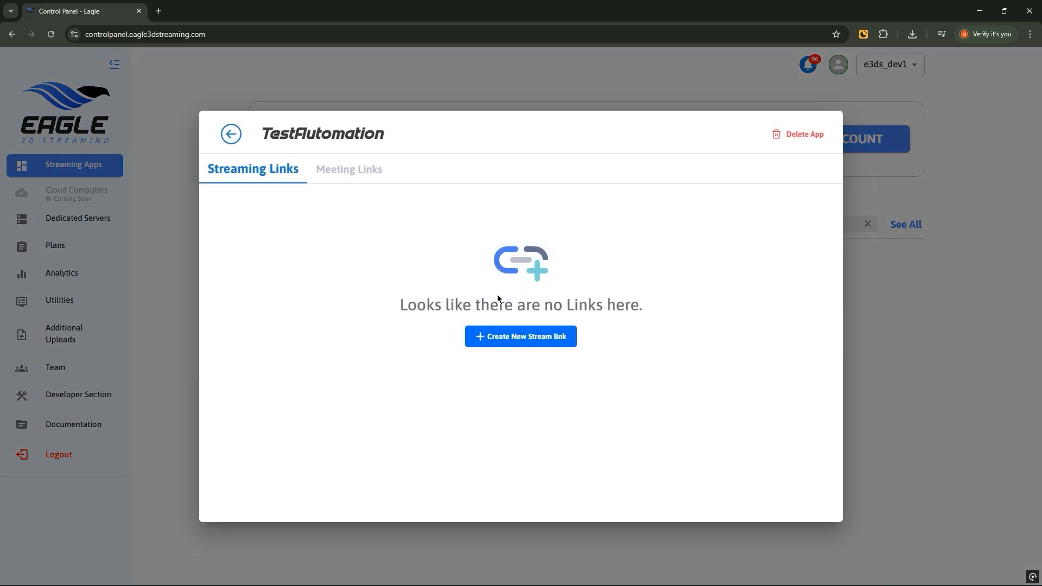
pyautogui.click(523, 339)
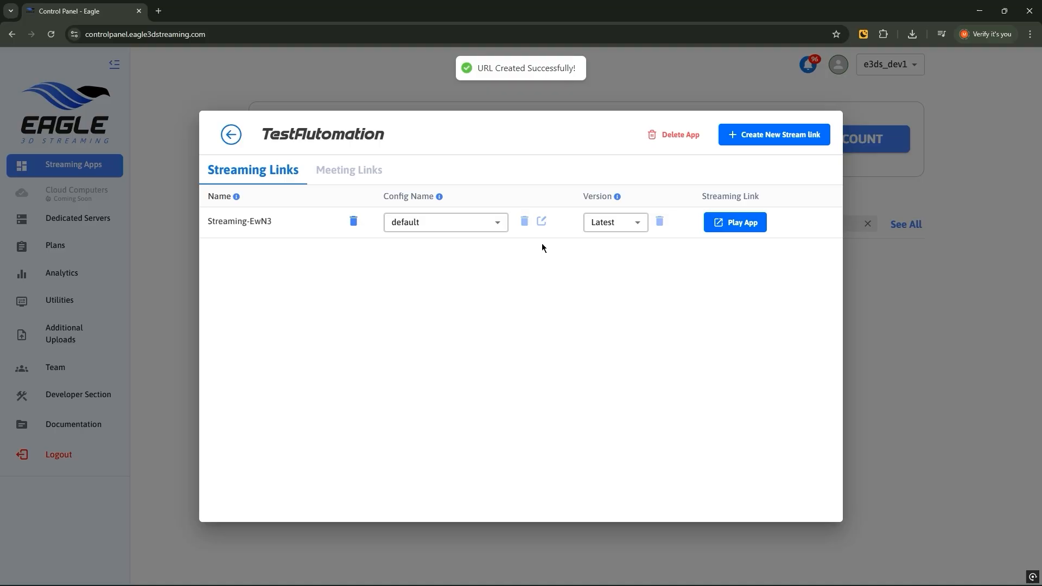
# Change the config of the TestAutomation stream link to convAI and accept the resulting URL change
pyautogui.click(489, 223)
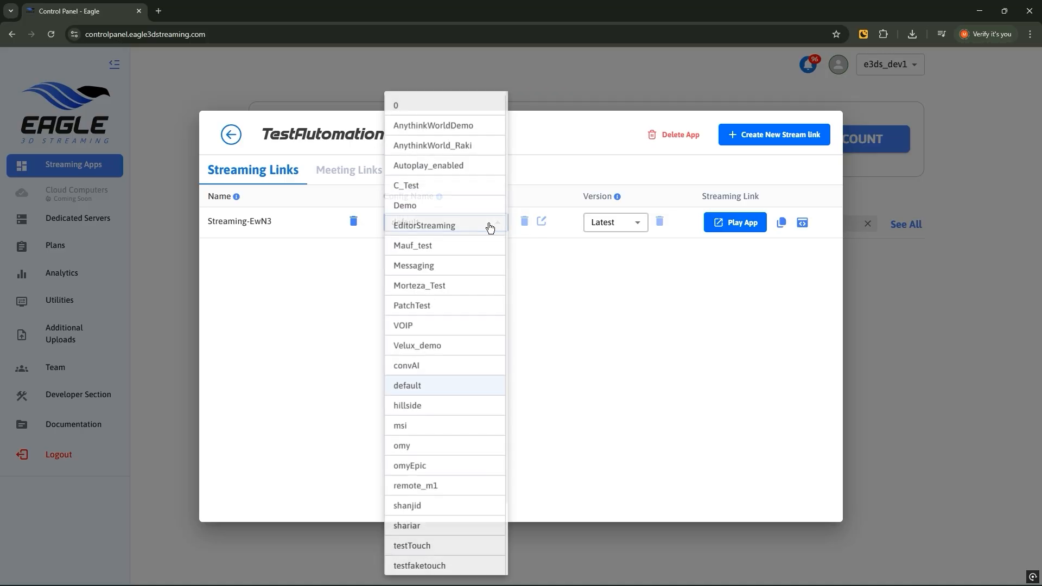
pyautogui.scroll(-2, 449, 541)
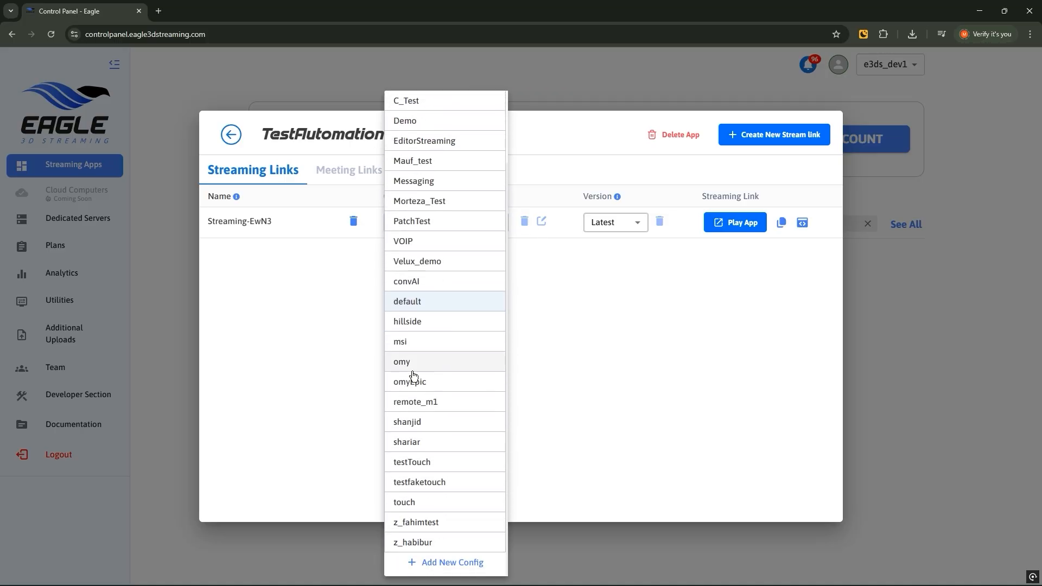
pyautogui.click(421, 322)
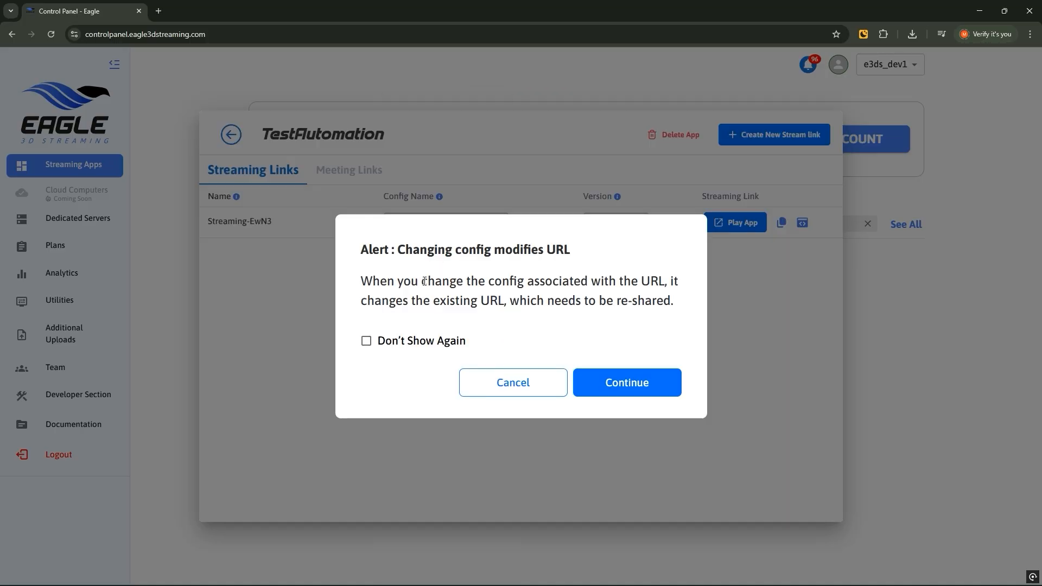
pyautogui.click(646, 392)
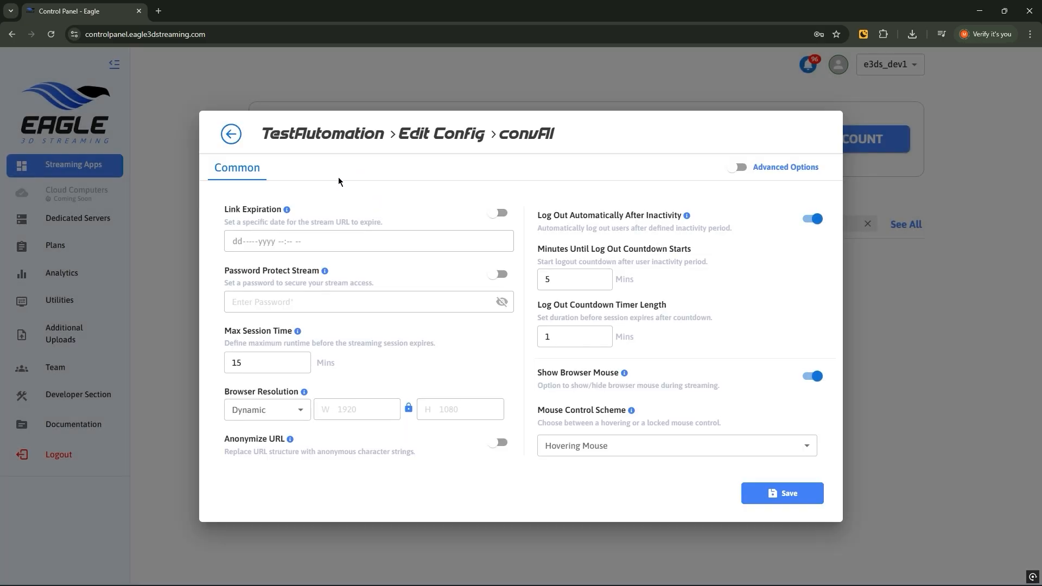
# Turn on the advanced options of the convAI config and review its UI, Customization and Developer settings
pyautogui.click(738, 167)
pyautogui.click(300, 169)
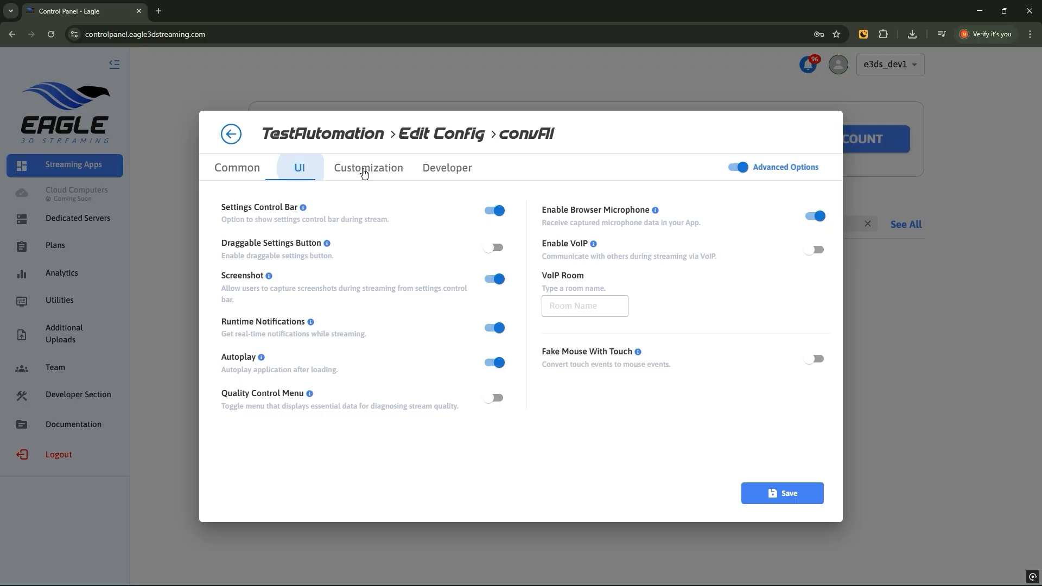
pyautogui.click(364, 170)
pyautogui.click(447, 169)
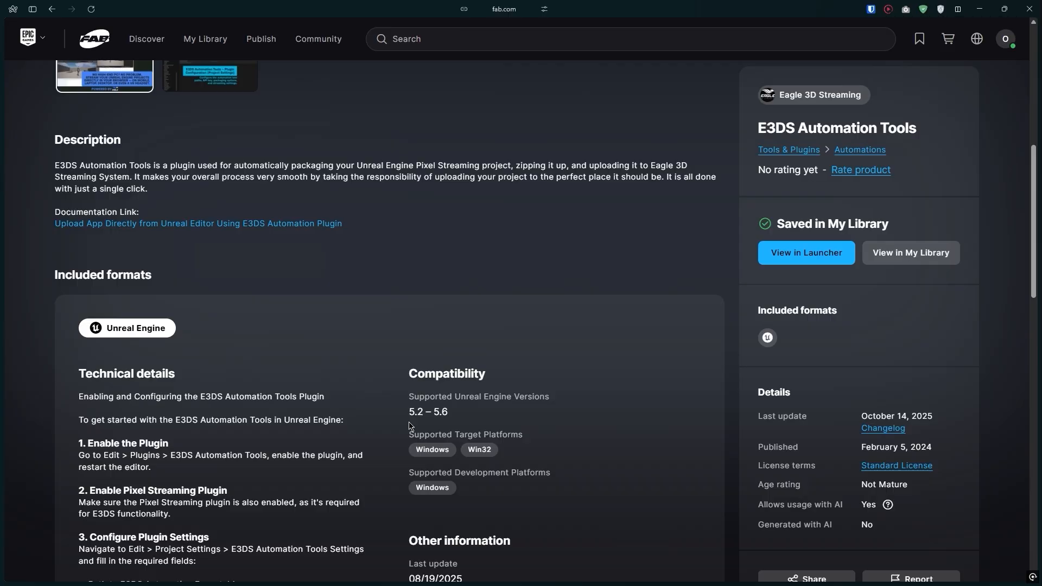
# Switch to the E3DSAutomationTools GitHub repository and check its address and the clone and ZIP download options
pyautogui.hotkey('alt', 'Tab')
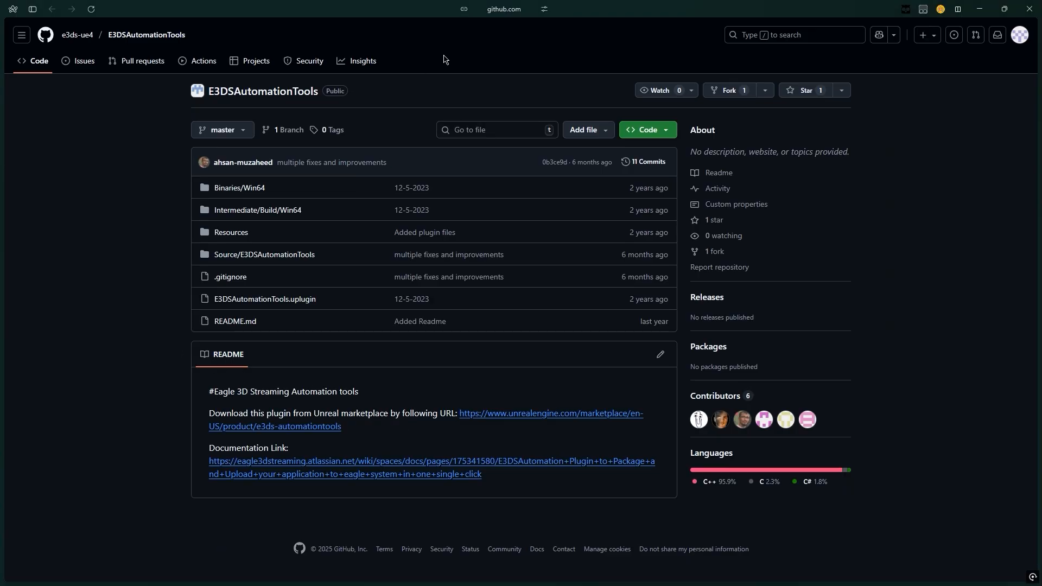
pyautogui.click(494, 9)
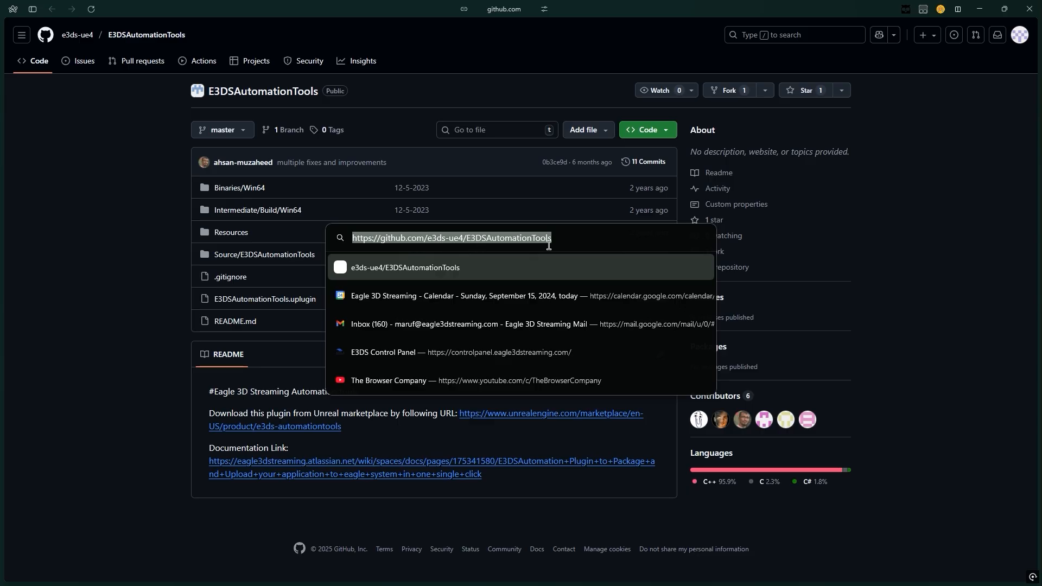
pyautogui.press('Escape')
pyautogui.click(646, 132)
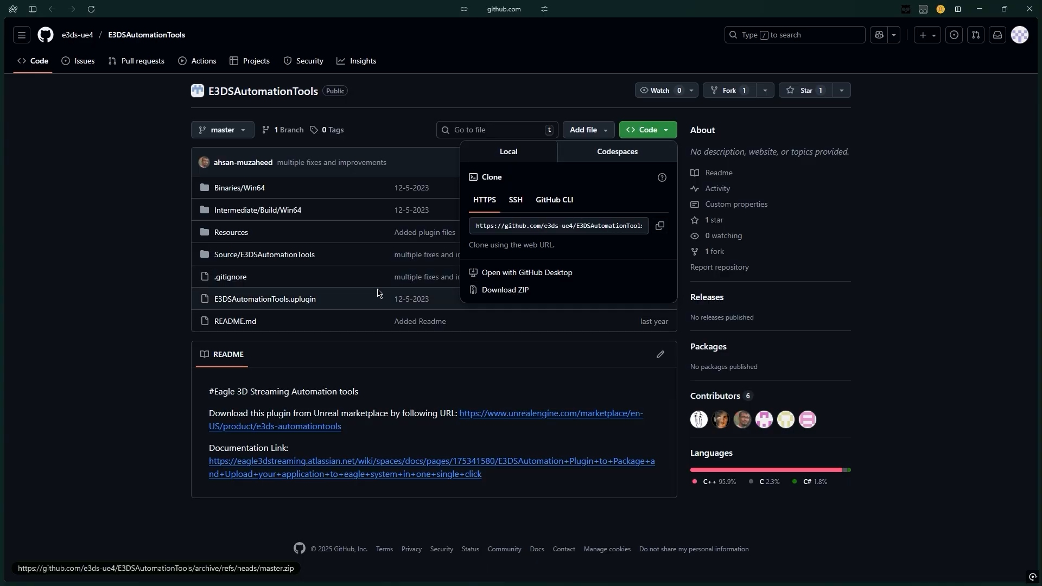
pyautogui.click(135, 274)
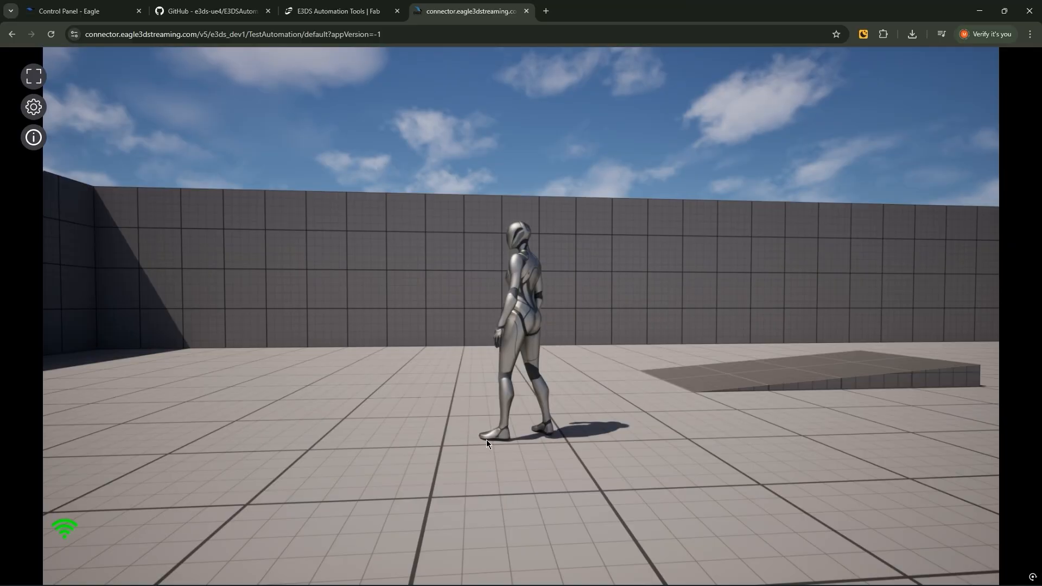
# Test rotating the camera and walking the character forward in the TestAutomation stream
pyautogui.moveTo(487, 440); pyautogui.dragTo(636, 476)
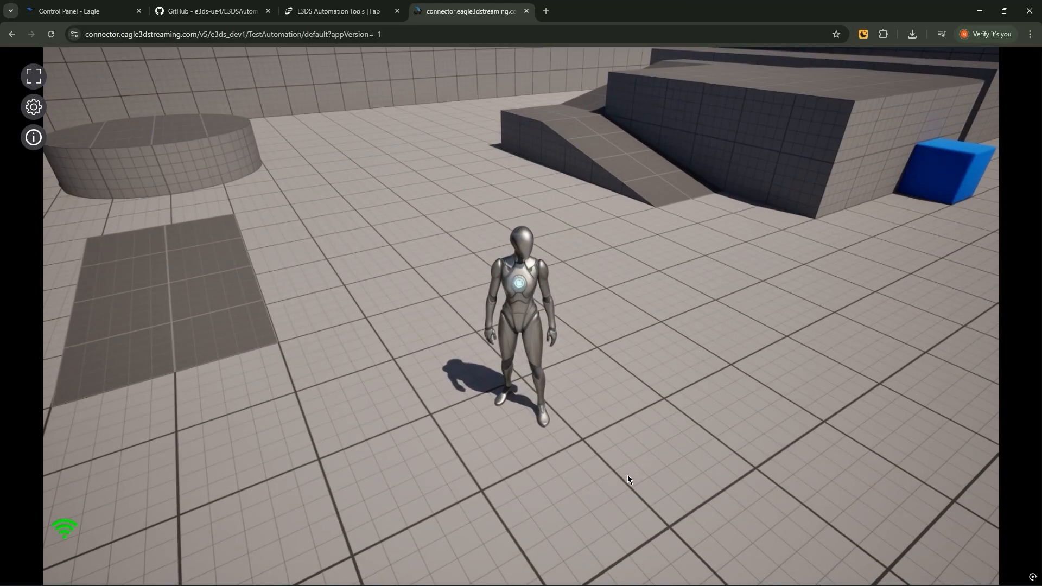
pyautogui.moveTo(628, 474); pyautogui.dragTo(604, 474)
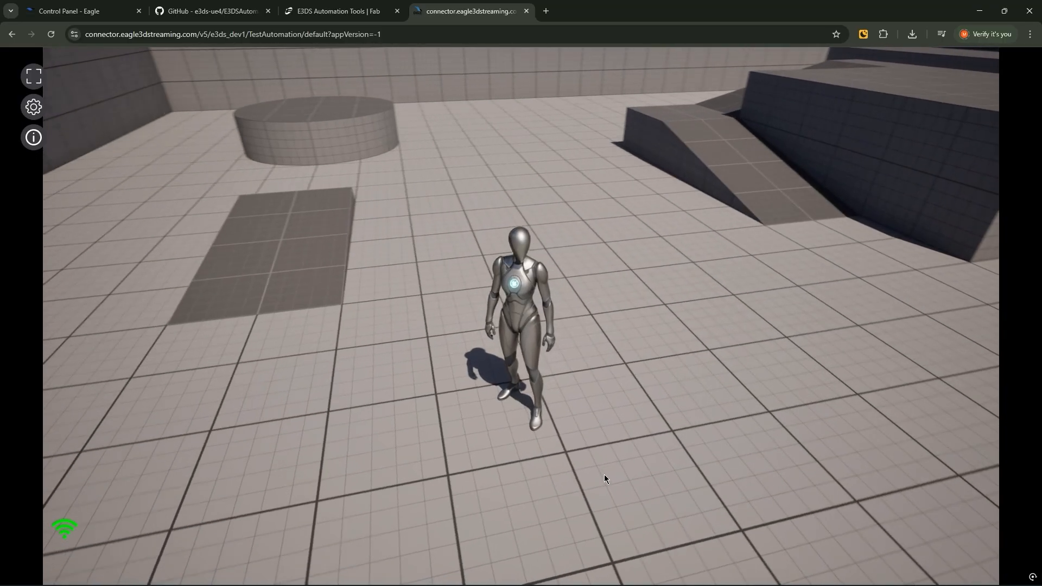
pyautogui.press('w')
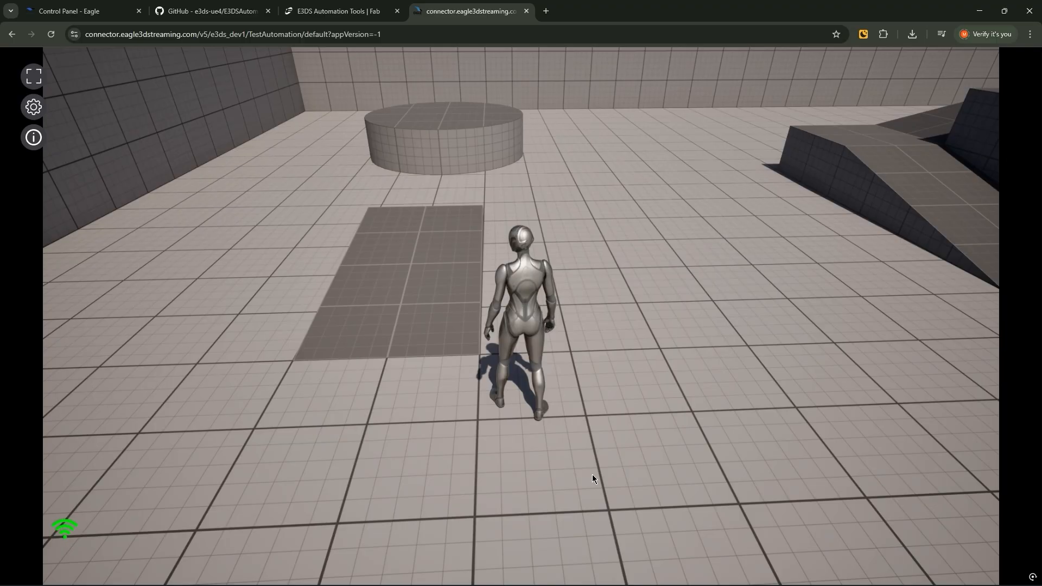
pyautogui.press('w')
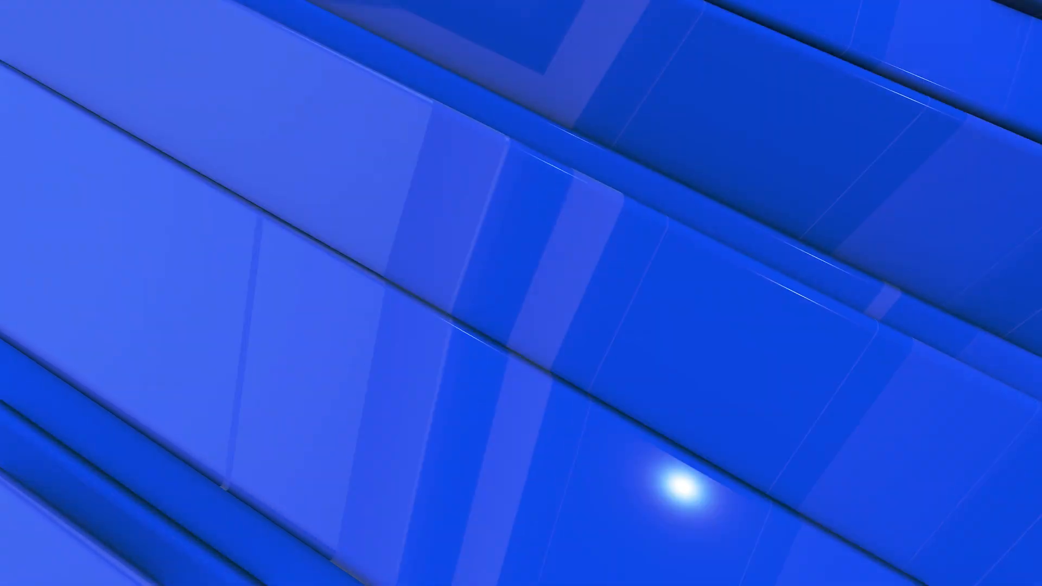